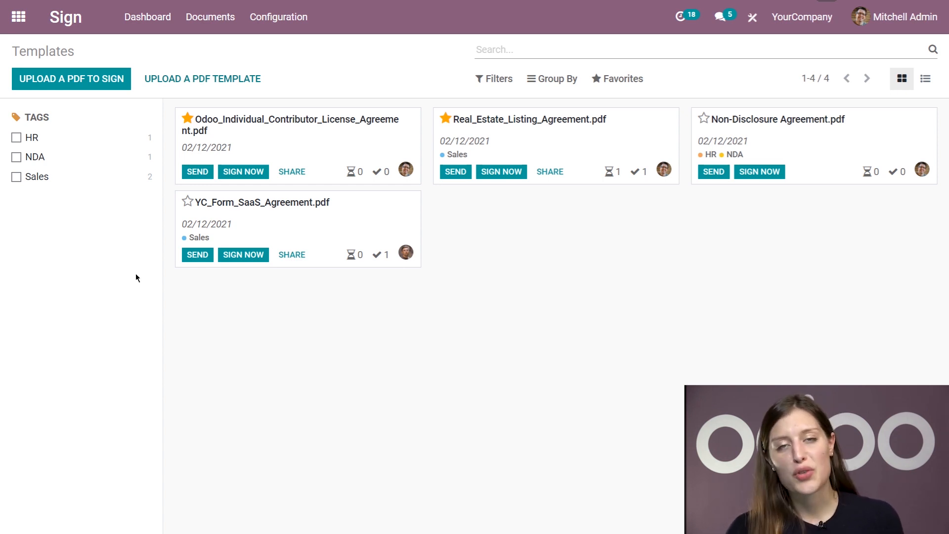
Preview the license template's signature request and share link, closing both without sending
left_click(198, 172)
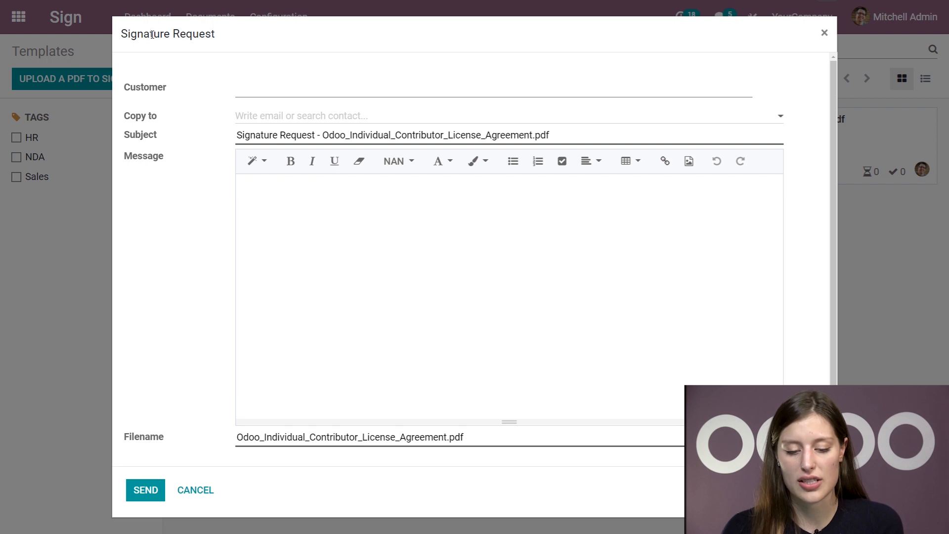
left_click(195, 489)
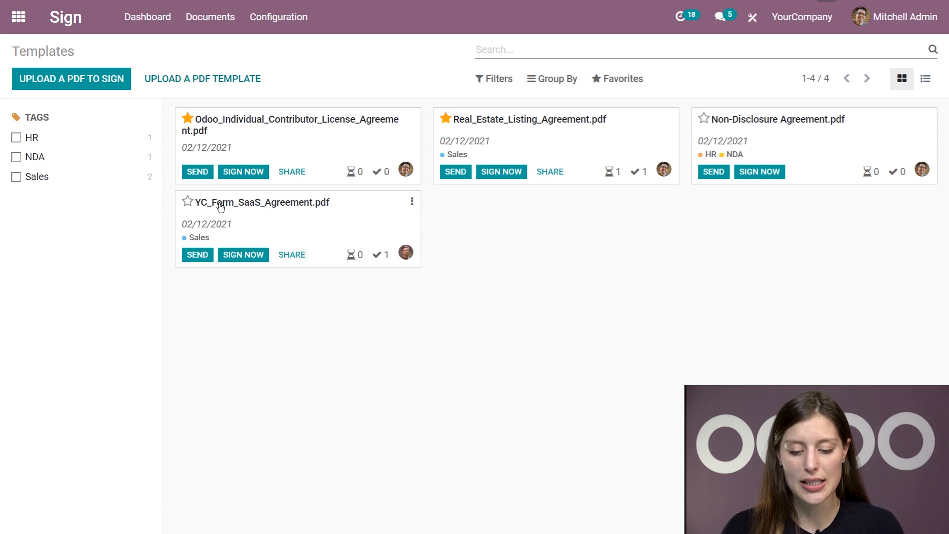
left_click(298, 173)
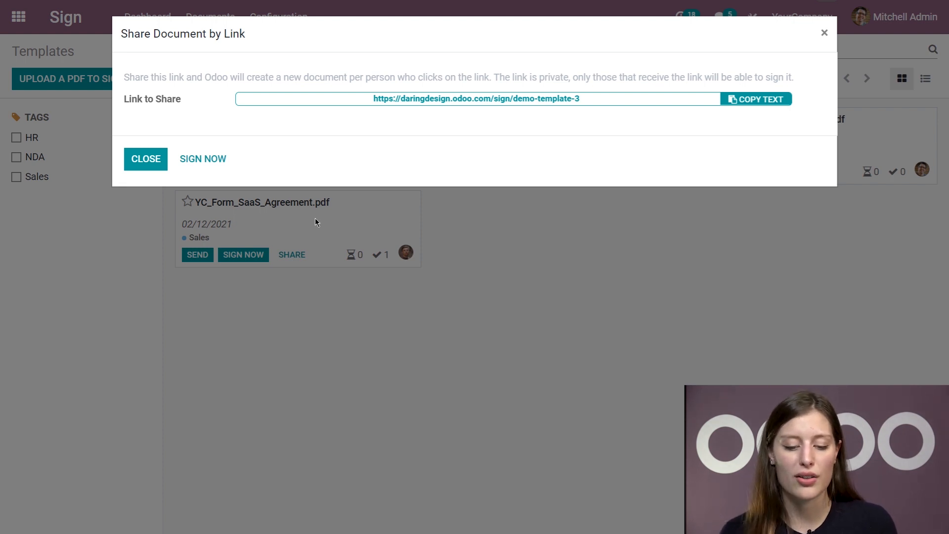
left_click(132, 167)
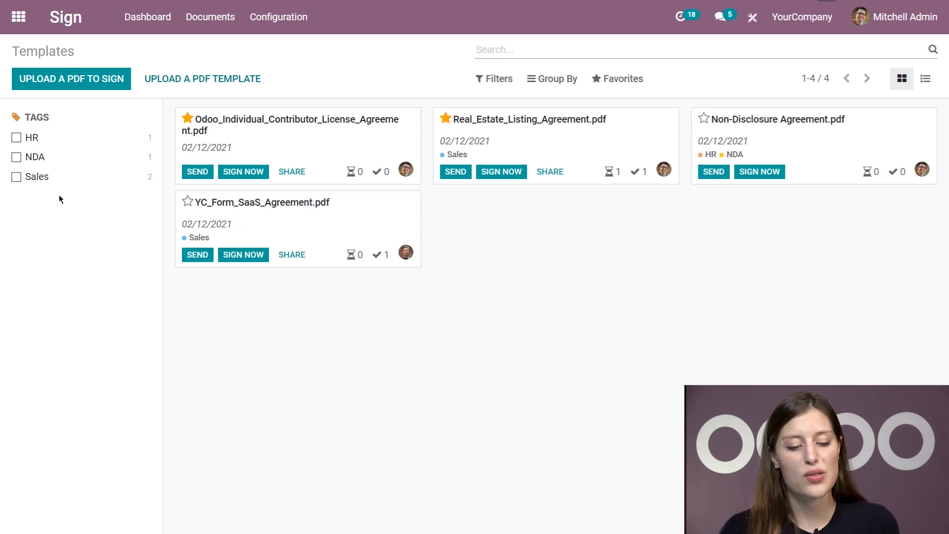
Toggle the Sales tag filter off again, then upload Employment-Contract.pdf to sign
left_click(18, 181)
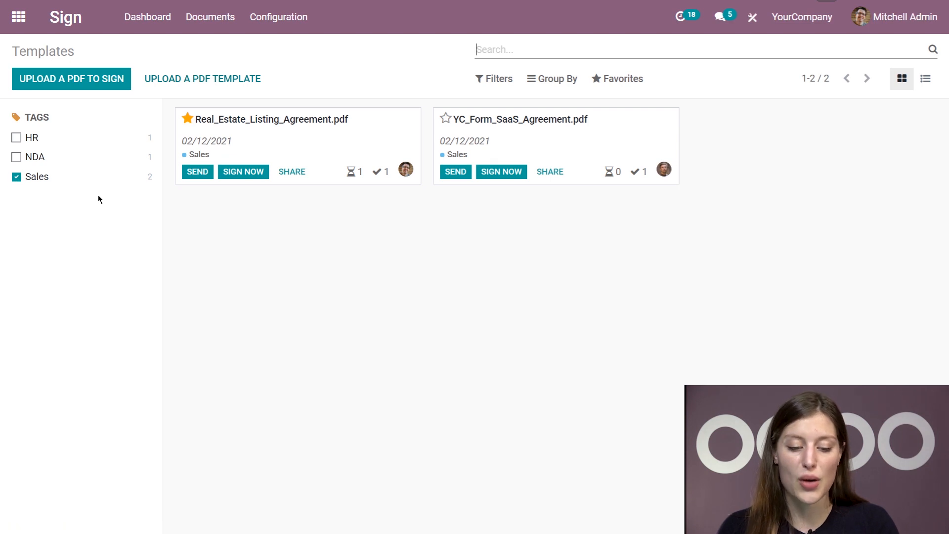
left_click(16, 176)
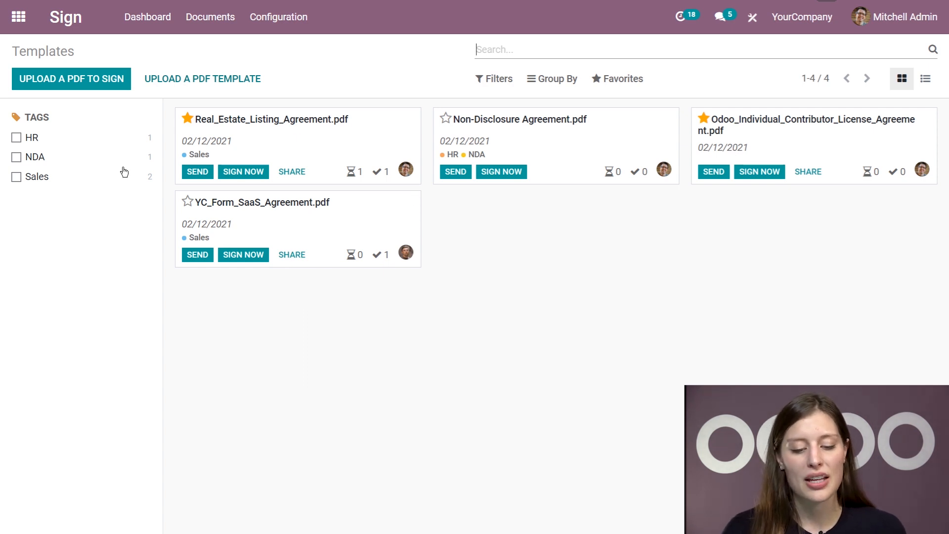
left_click(89, 88)
left_click(134, 87)
left_click(393, 250)
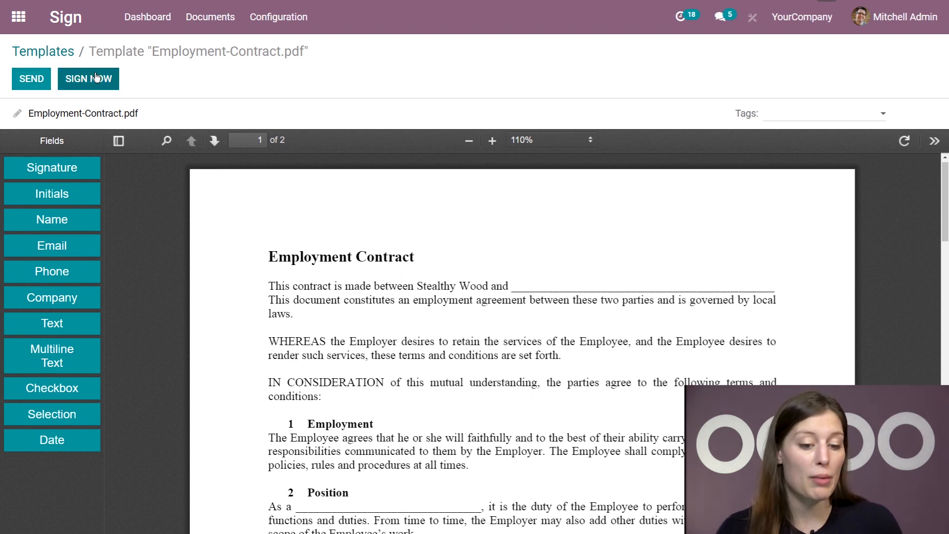
Go back to the Templates overview and switch to the Documents list
left_click(62, 53)
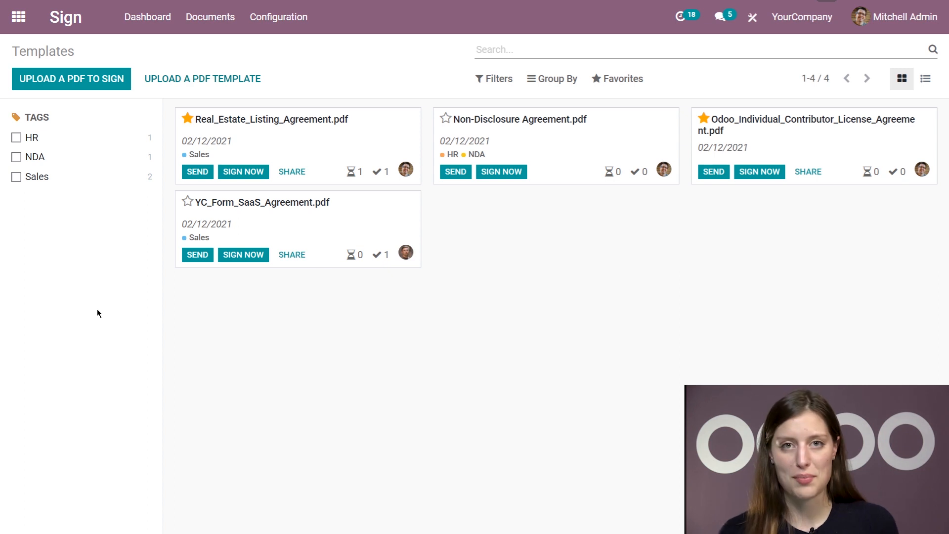
left_click(221, 30)
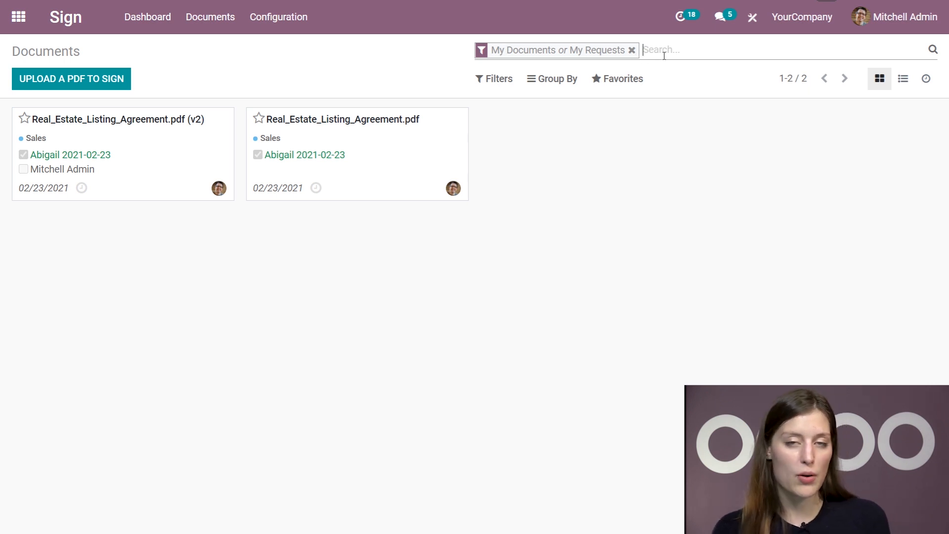
Clear the default facet and filter the documents to Signed only, dropping To Sign
left_click(631, 50)
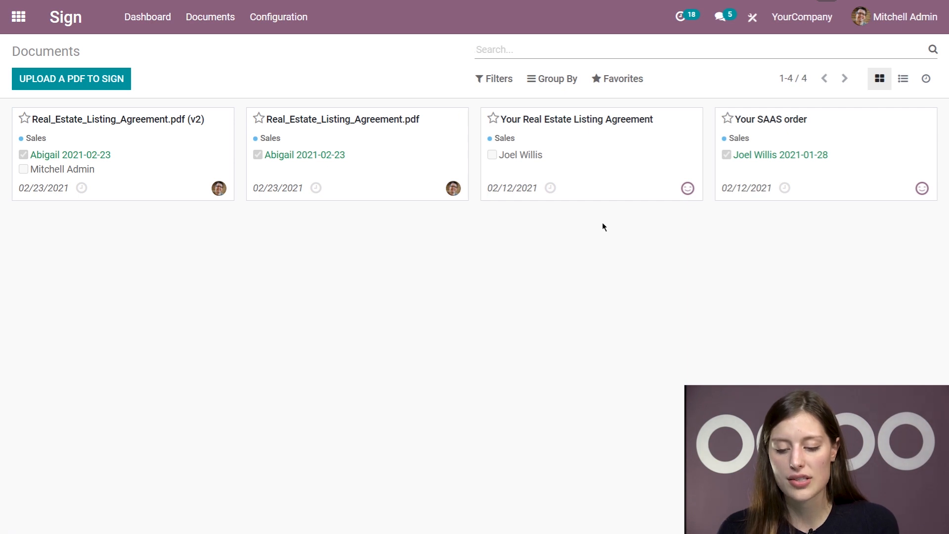
left_click(511, 78)
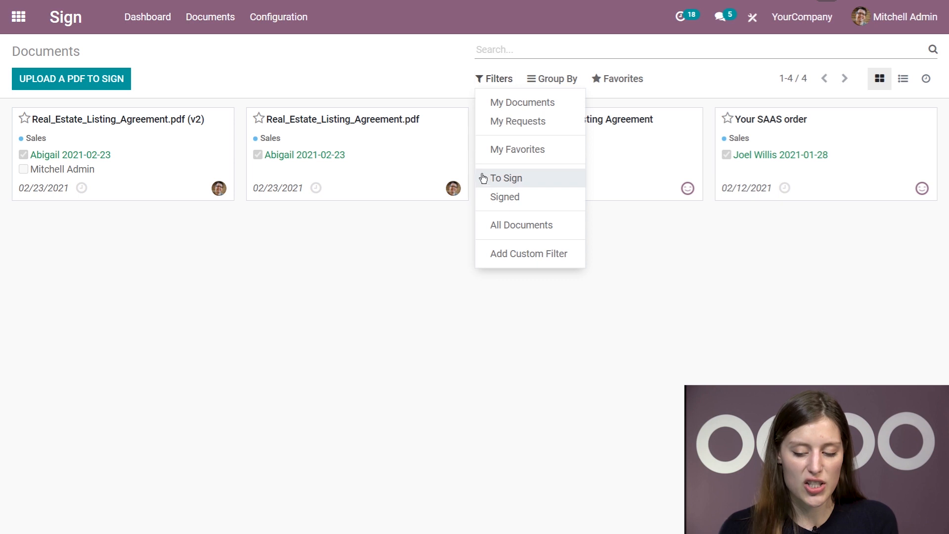
left_click(515, 182)
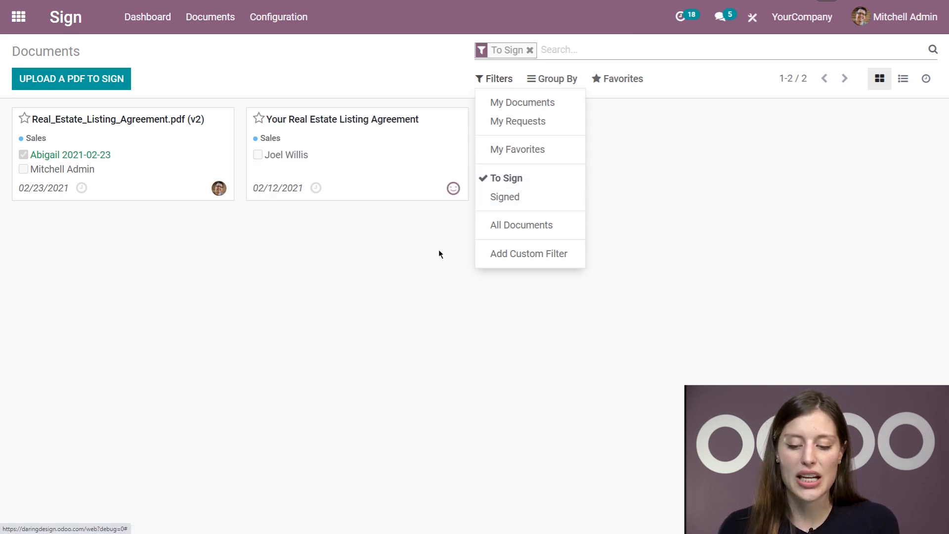
left_click(420, 245)
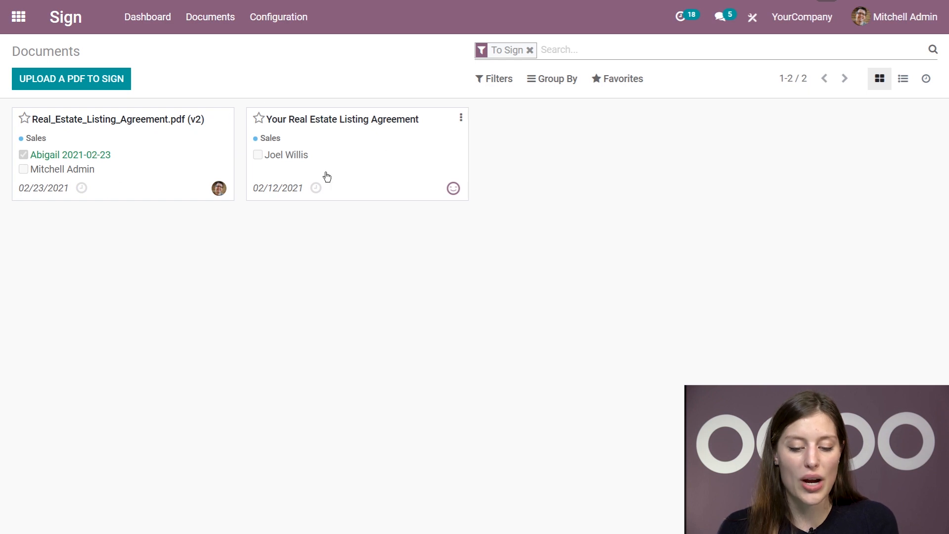
left_click(495, 78)
left_click(517, 195)
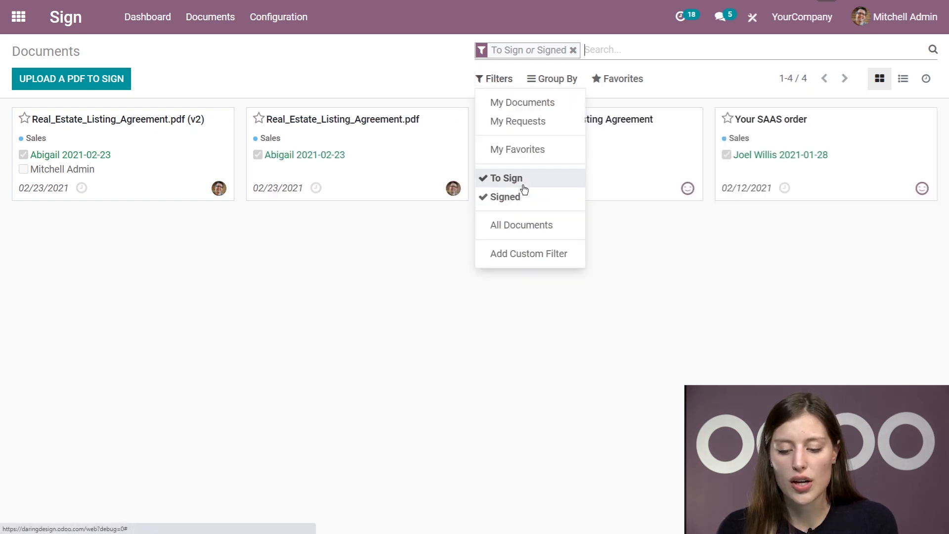
left_click(518, 180)
left_click(354, 258)
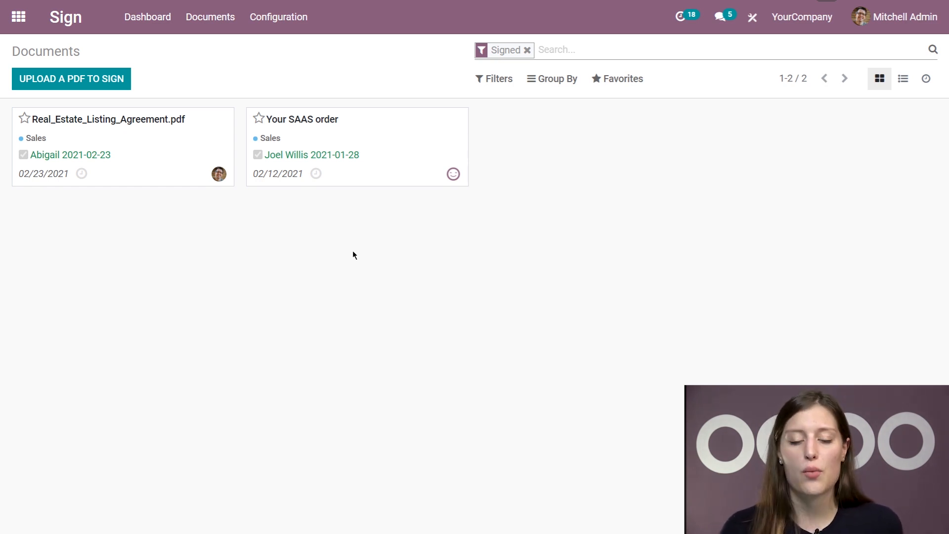
left_click(290, 28)
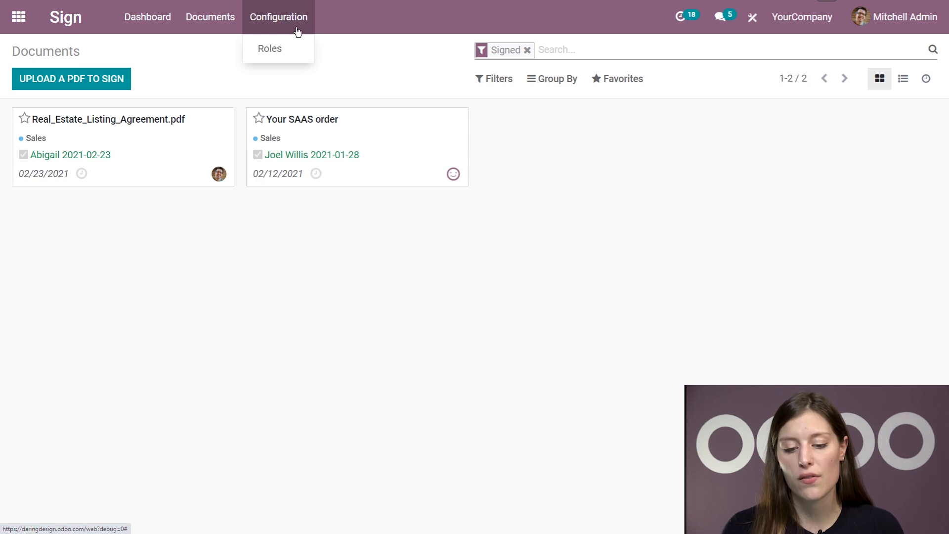
Create and save a signer role named 'HR Rep' under Configuration > Roles, then return to Templates
left_click(277, 47)
left_click(49, 80)
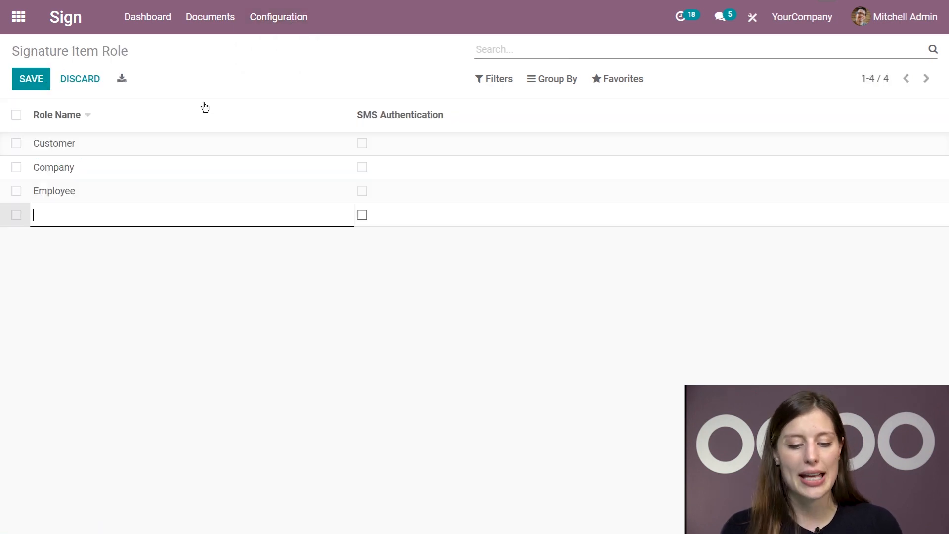
type("HR RE")
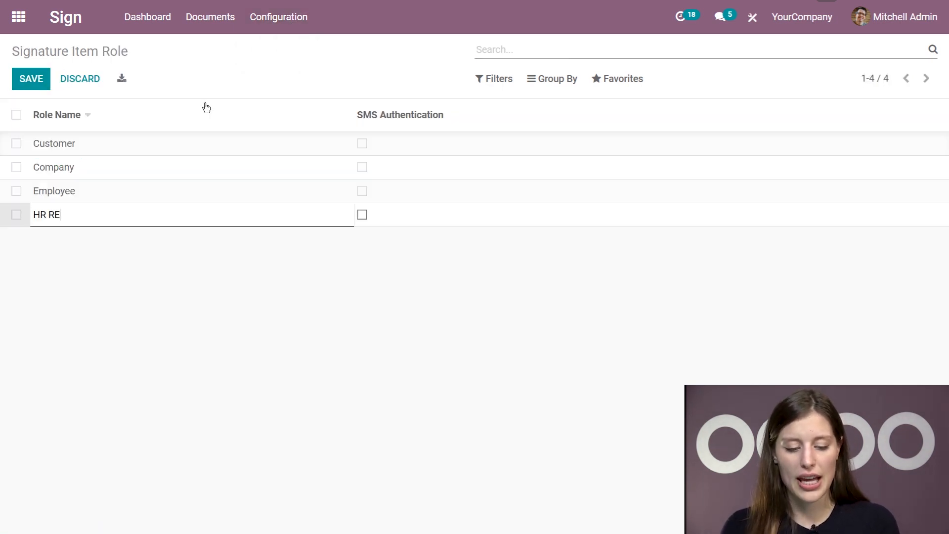
key("BackSpace")
type("ep")
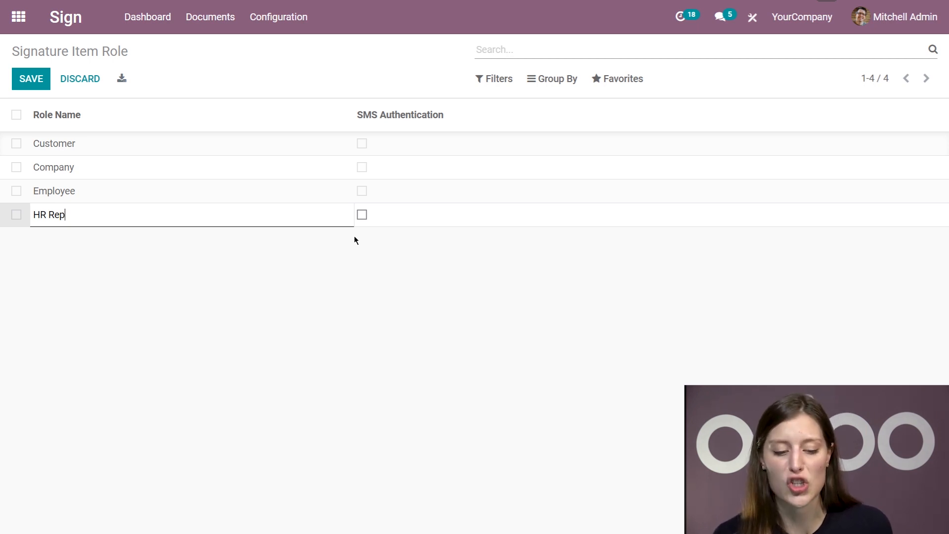
left_click(34, 80)
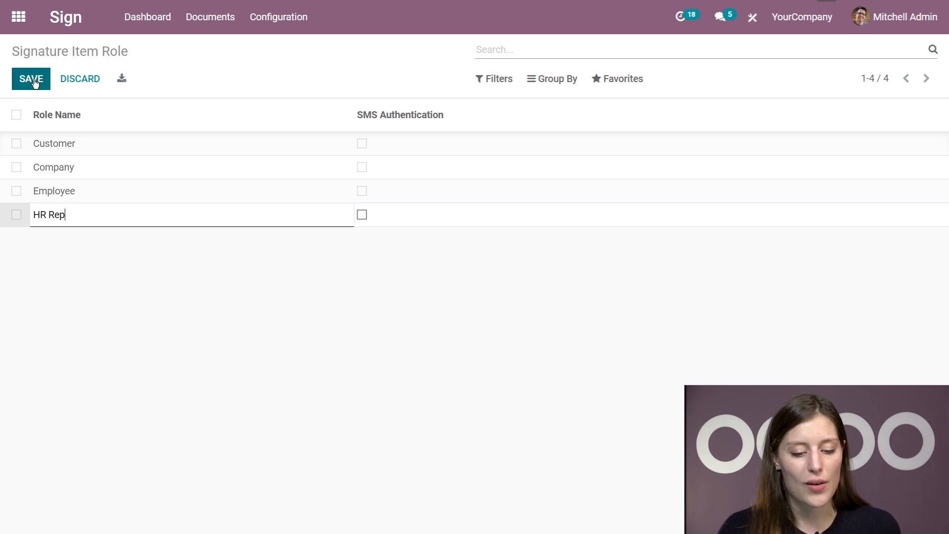
left_click(65, 22)
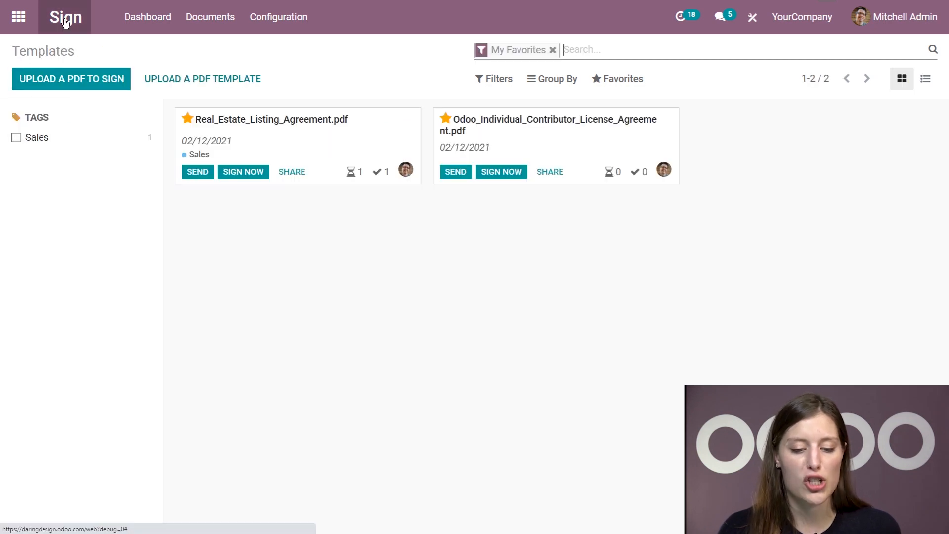
Upload Employment-Contract.pdf as a new PDF template and open it in the editor
left_click(194, 87)
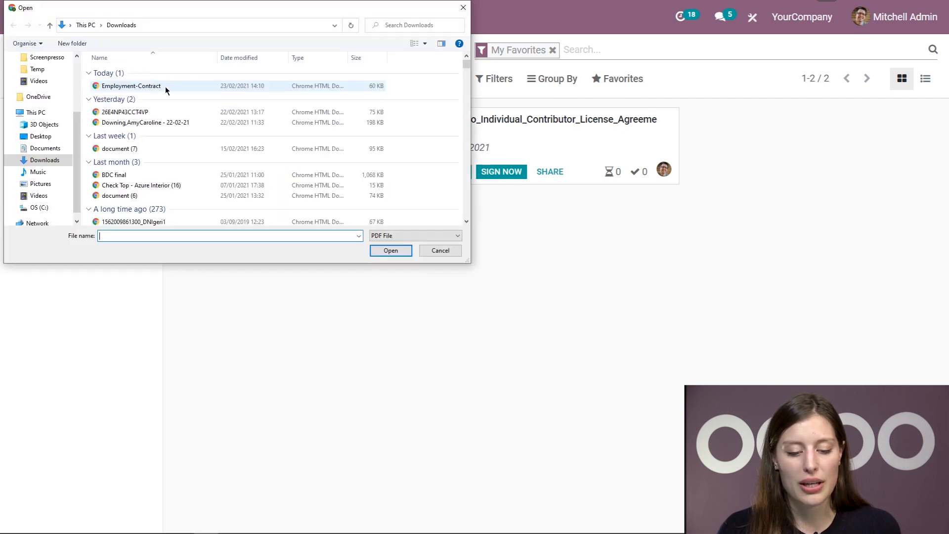
left_click(165, 86)
left_click(380, 253)
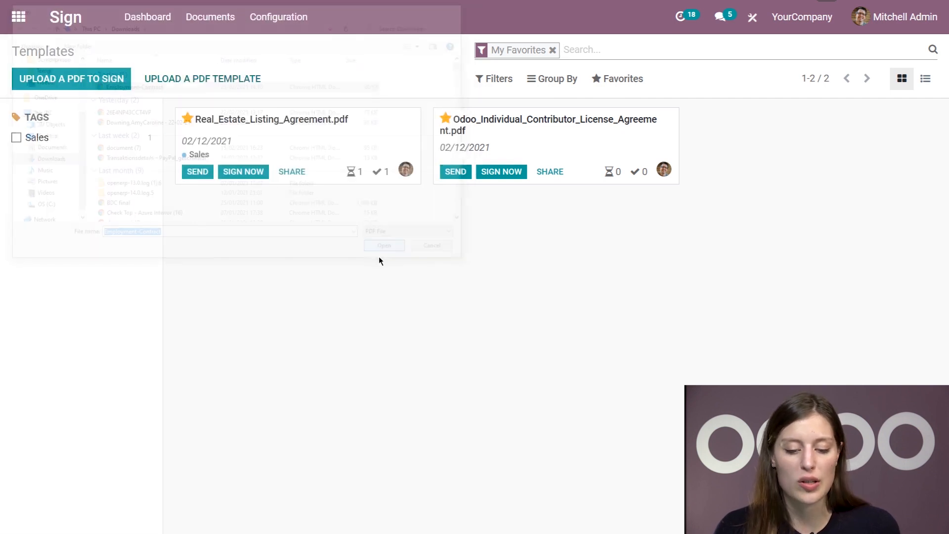
scroll(355, 331, "down", 1)
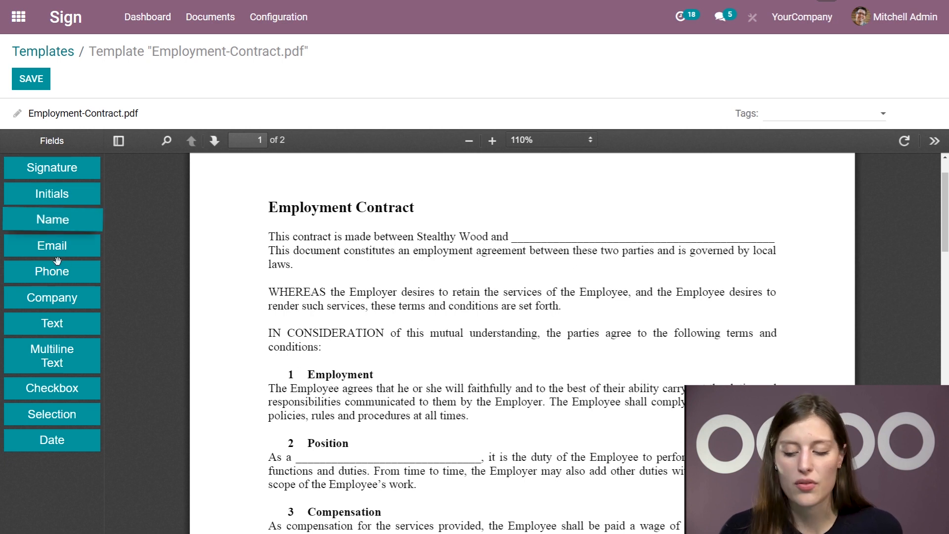
Tag the template HR and place a widened Name field on the first blank, filled by Employee
left_click(804, 121)
left_click(783, 131)
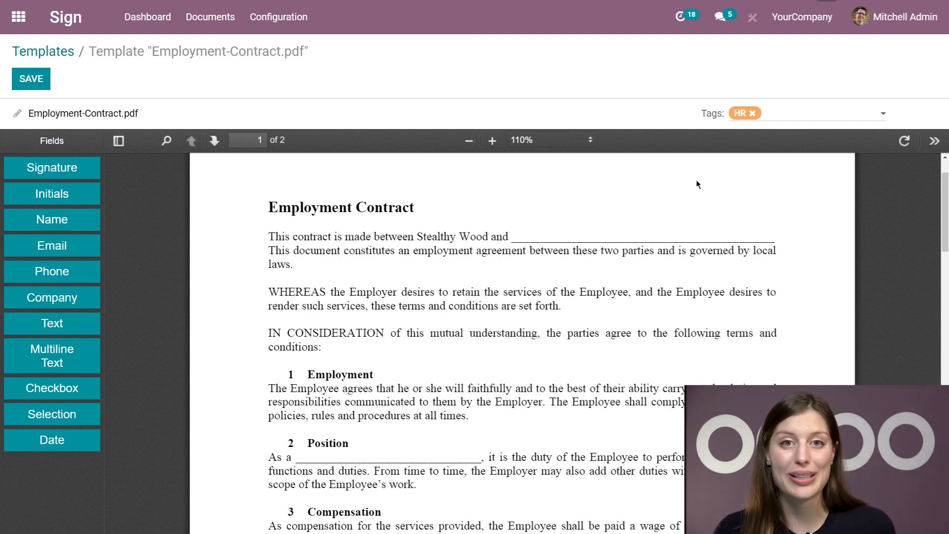
left_click_drag(74, 221, 529, 289)
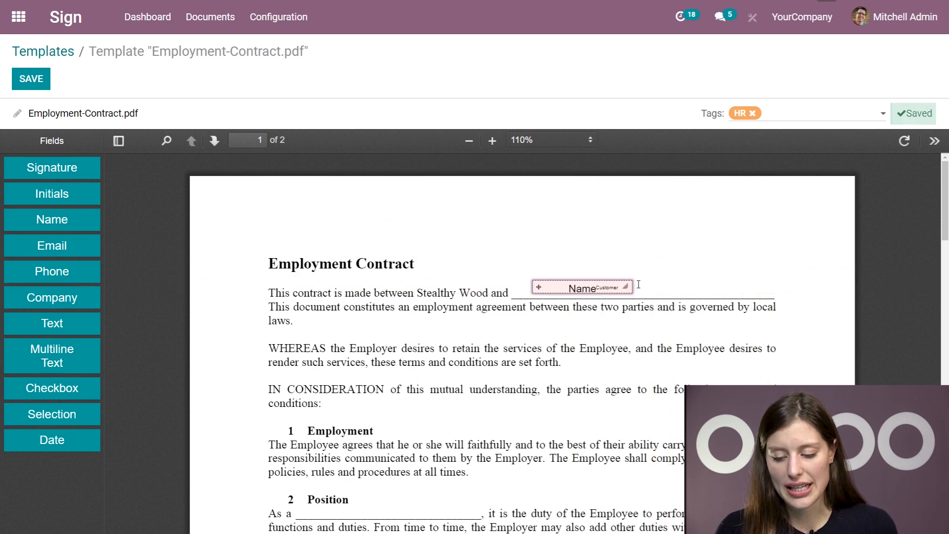
left_click_drag(631, 286, 710, 288)
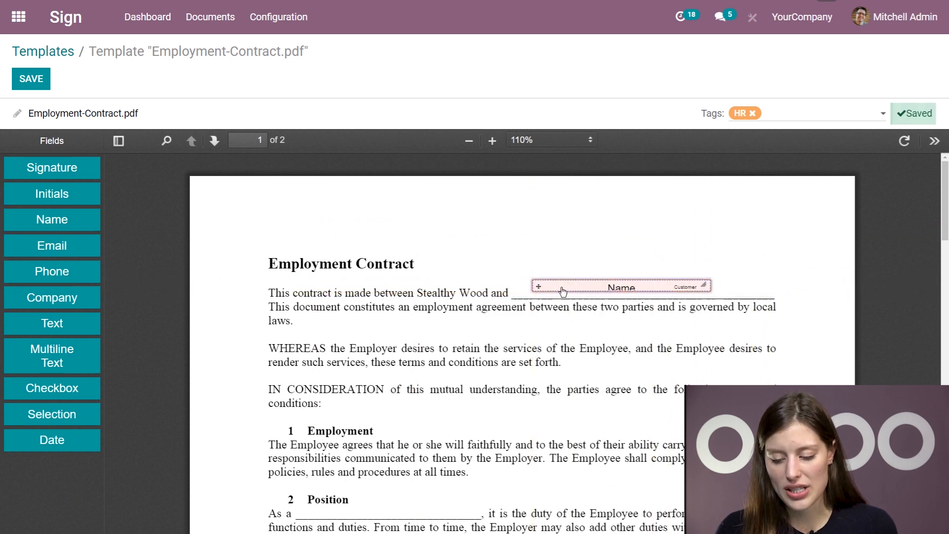
mouse_move(538, 287)
left_mouse_down()
mouse_move(544, 259)
mouse_move(533, 273)
mouse_move(540, 290)
left_mouse_up()
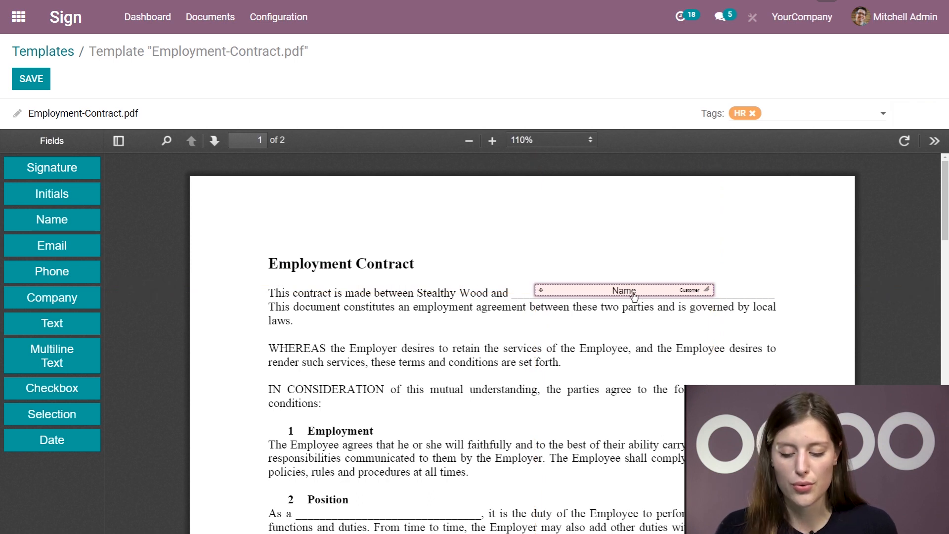
left_click(694, 293)
left_click(762, 280)
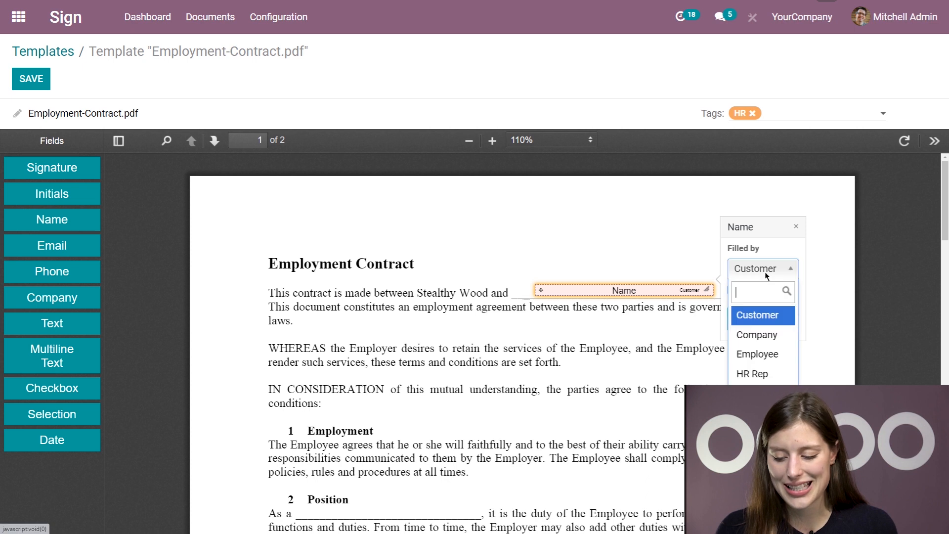
left_click(760, 355)
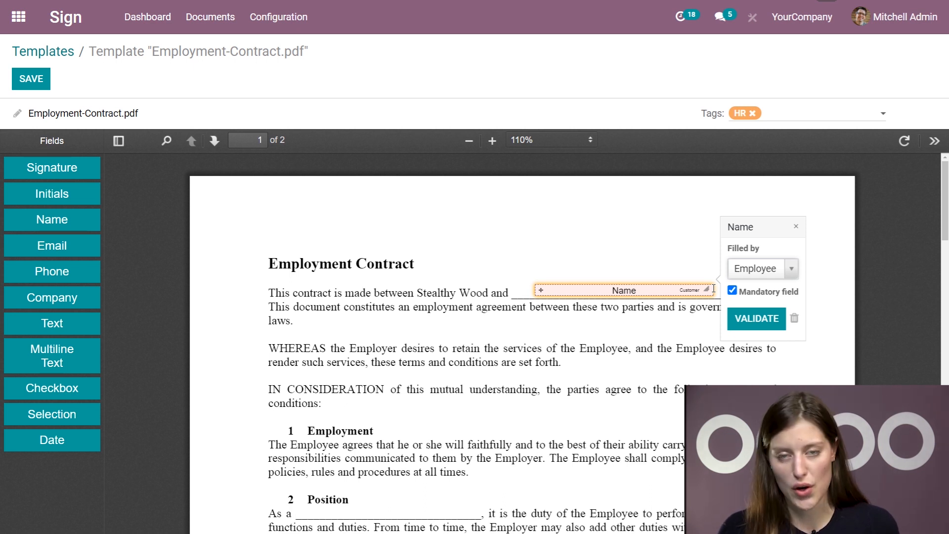
left_click(754, 322)
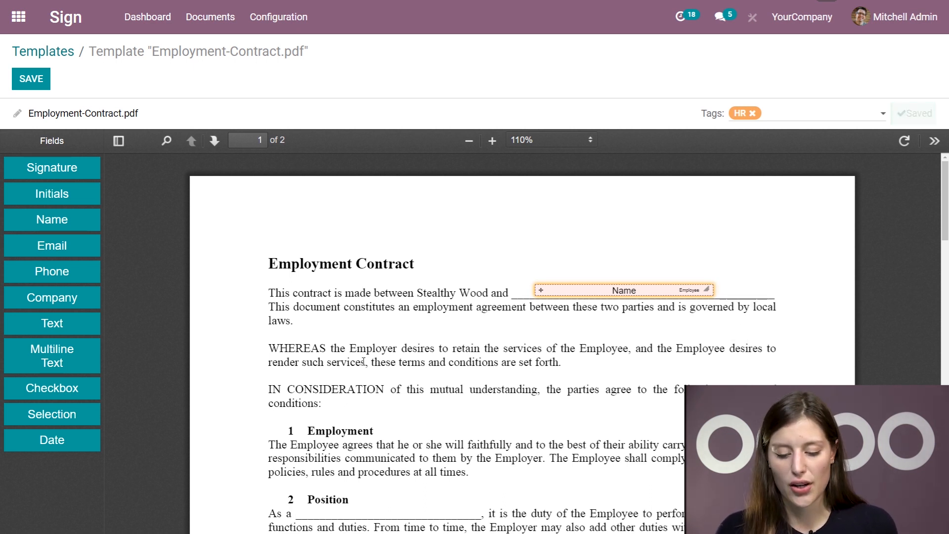
scroll(661, 321, "down", 4)
Add a text field on the Position blank, filled by HR Rep
left_click_drag(66, 319, 396, 317)
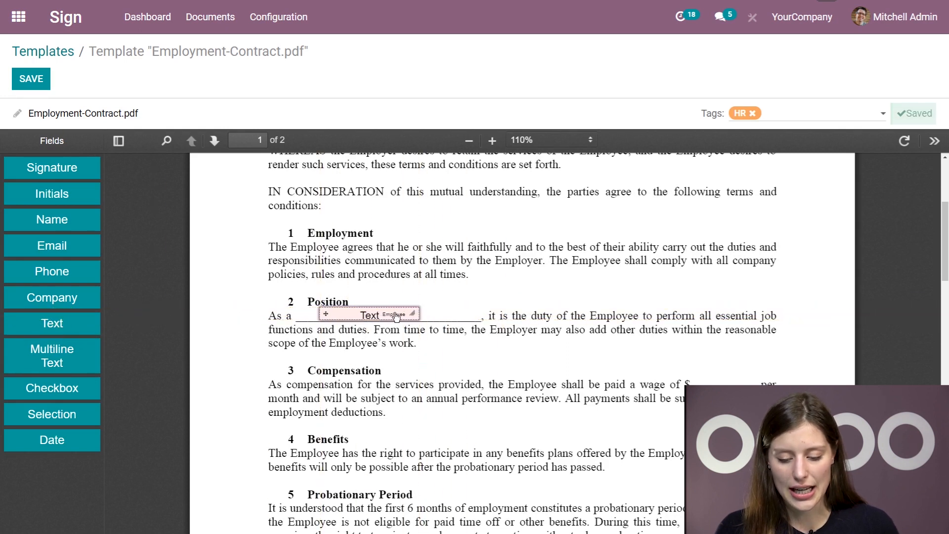
left_click(395, 316)
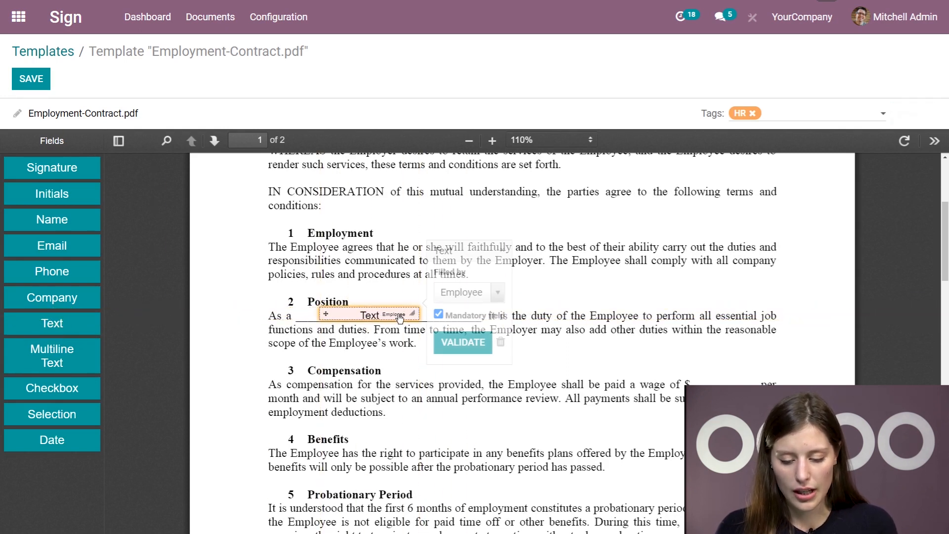
left_click(465, 297)
left_click(477, 395)
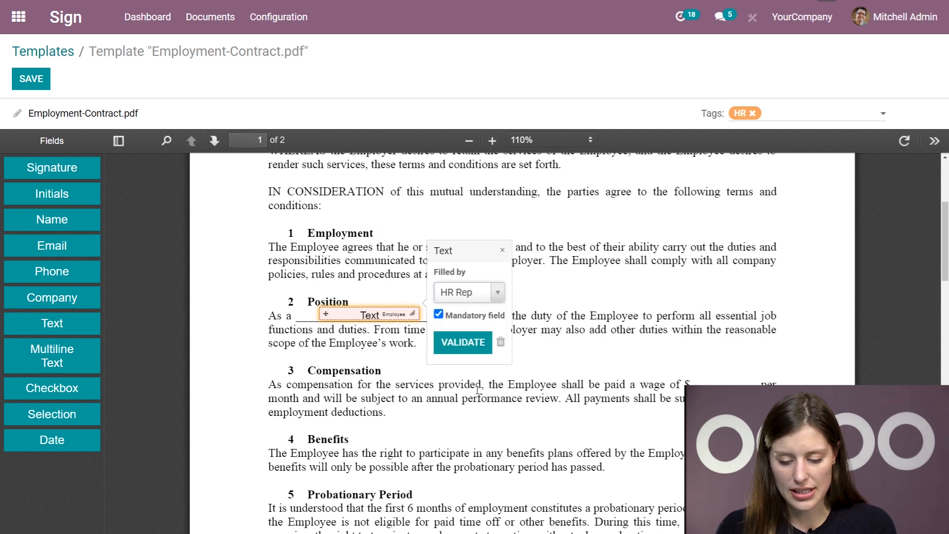
left_click(466, 347)
Add a narrowed text field on the wage blank and a signature field above the Employee Signature line
left_click_drag(52, 323, 700, 381)
left_click_drag(793, 381, 756, 381)
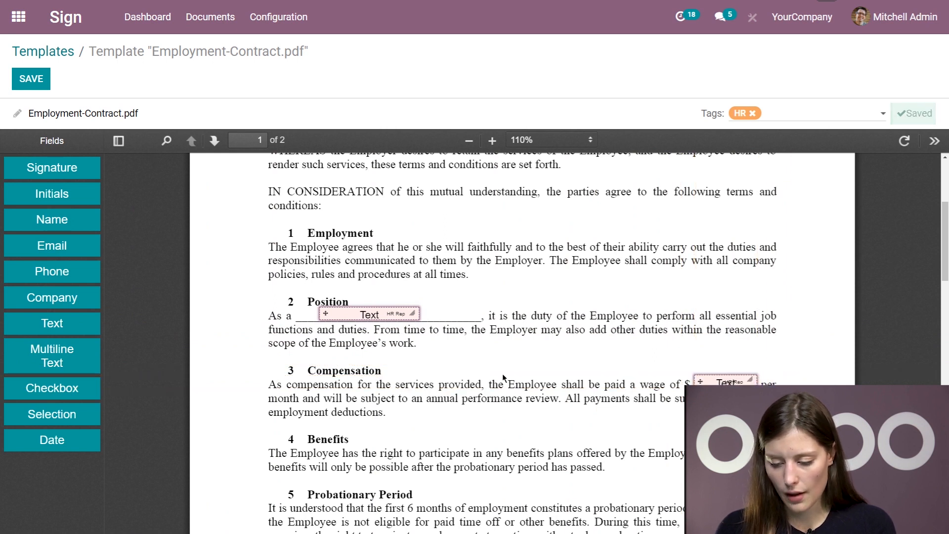
scroll(502, 372, "down", 3)
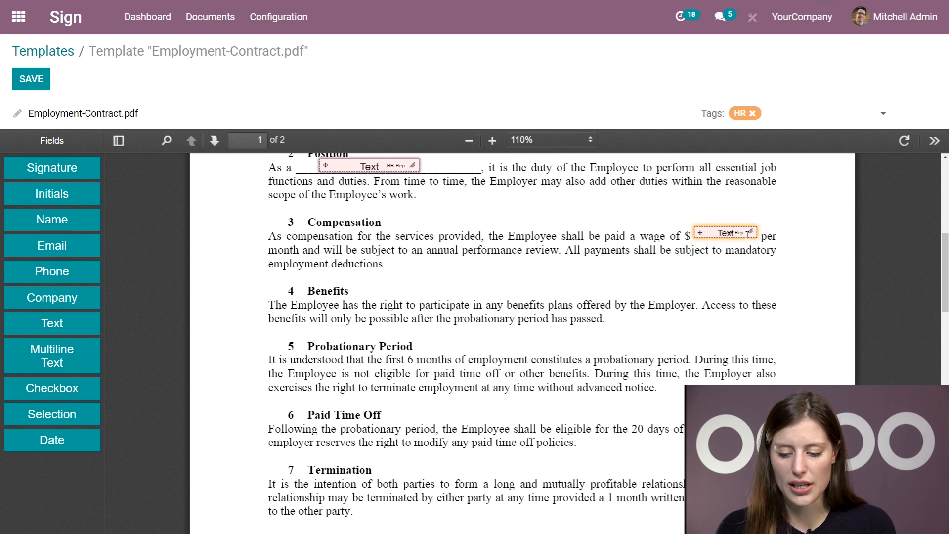
scroll(546, 356, "down", 15)
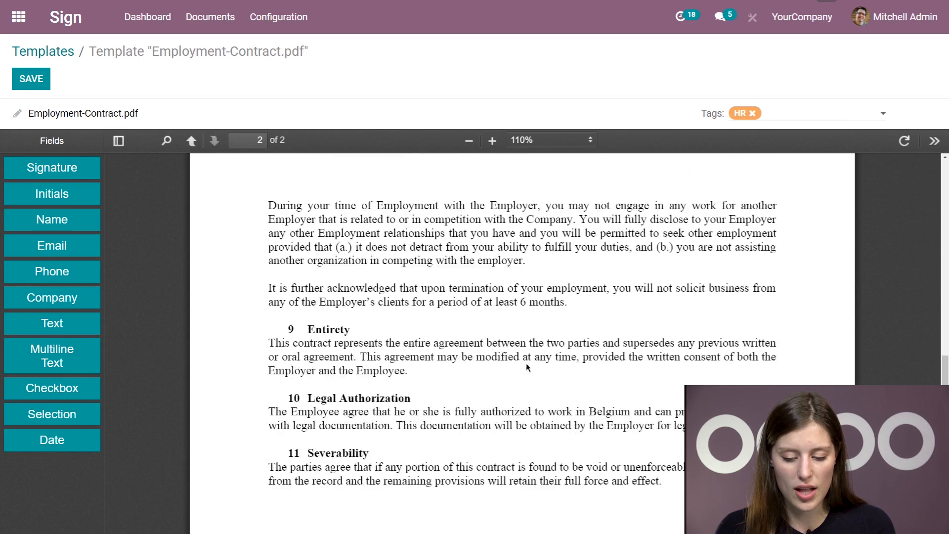
scroll(474, 361, "down", 1)
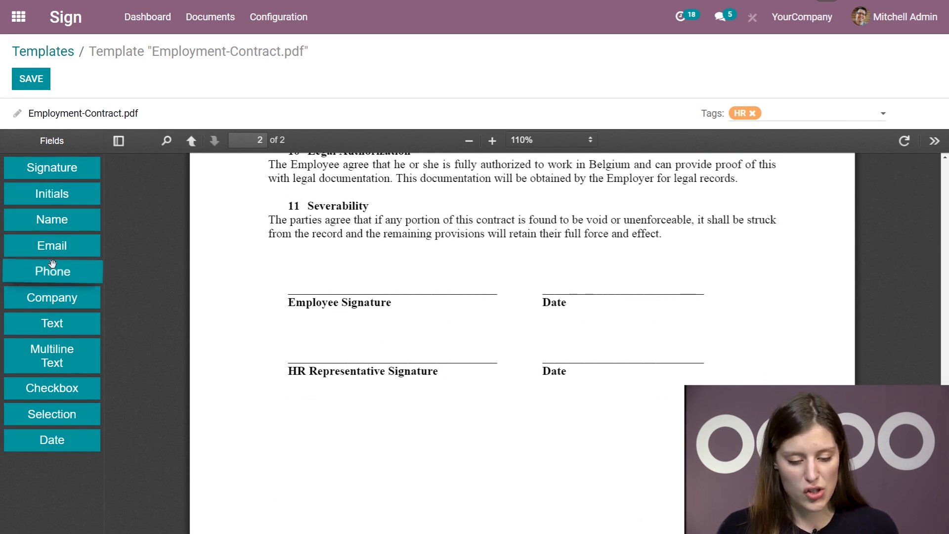
mouse_move(74, 165)
left_mouse_down()
mouse_move(345, 297)
mouse_move(375, 412)
left_mouse_up()
left_click(414, 395)
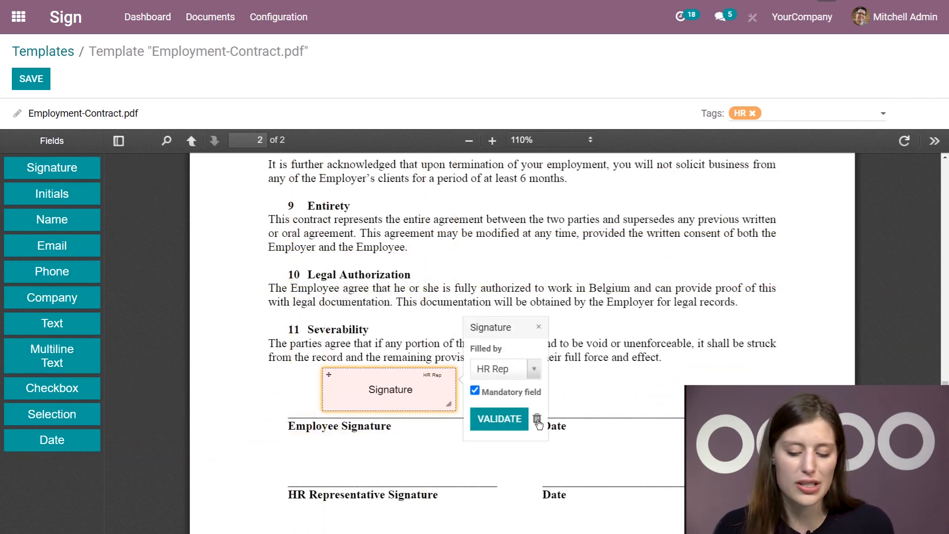
Add a second signature field for the HR Representative and two Date fields on page 2
mouse_move(52, 167)
left_mouse_down()
mouse_move(297, 269)
mouse_move(343, 439)
mouse_move(316, 247)
mouse_move(325, 319)
mouse_move(324, 307)
left_mouse_up()
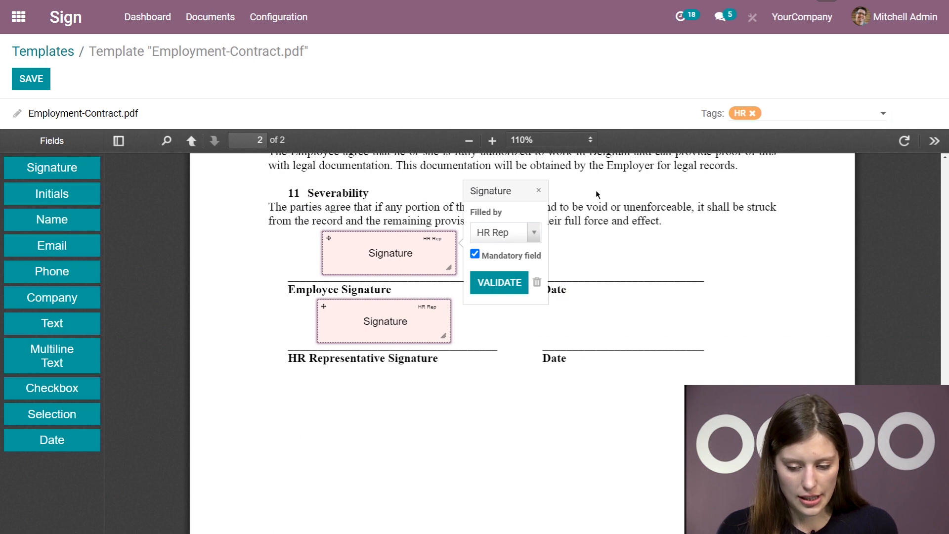
left_click(539, 190)
mouse_move(52, 440)
left_mouse_down()
mouse_move(323, 438)
mouse_move(593, 323)
mouse_move(556, 317)
left_mouse_up()
left_click_drag(28, 437, 568, 325)
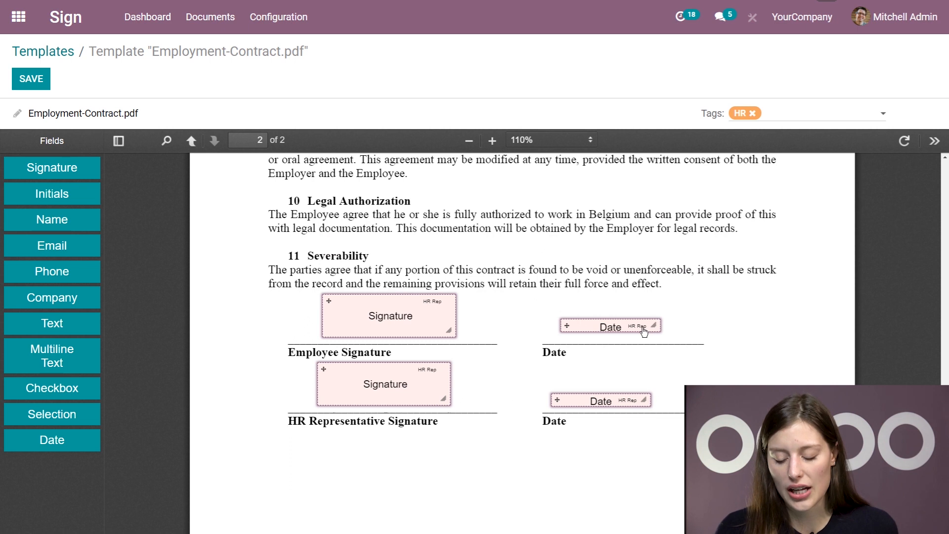
Assign the upper signature field and the Employee Date field to the Employee
left_click(434, 305)
left_click(534, 297)
left_click(502, 381)
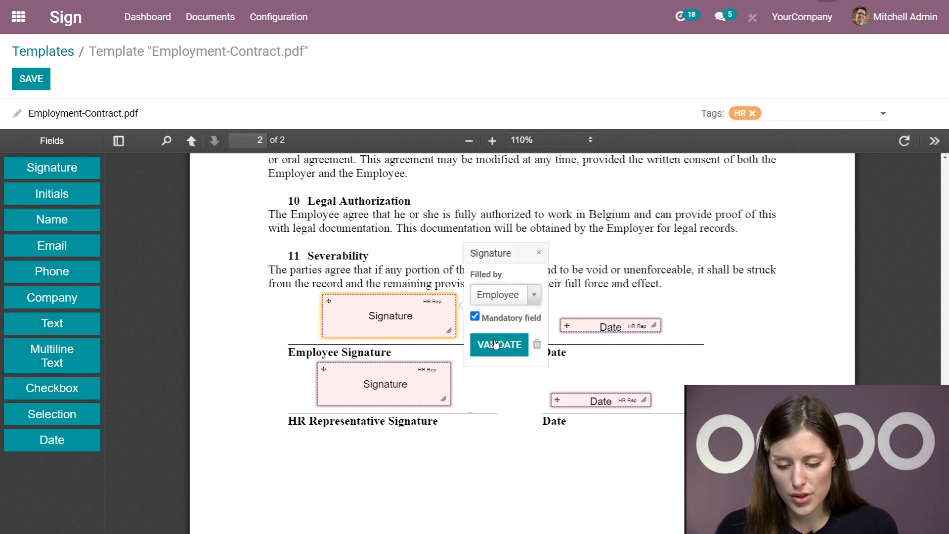
left_click(499, 344)
double_click(641, 326)
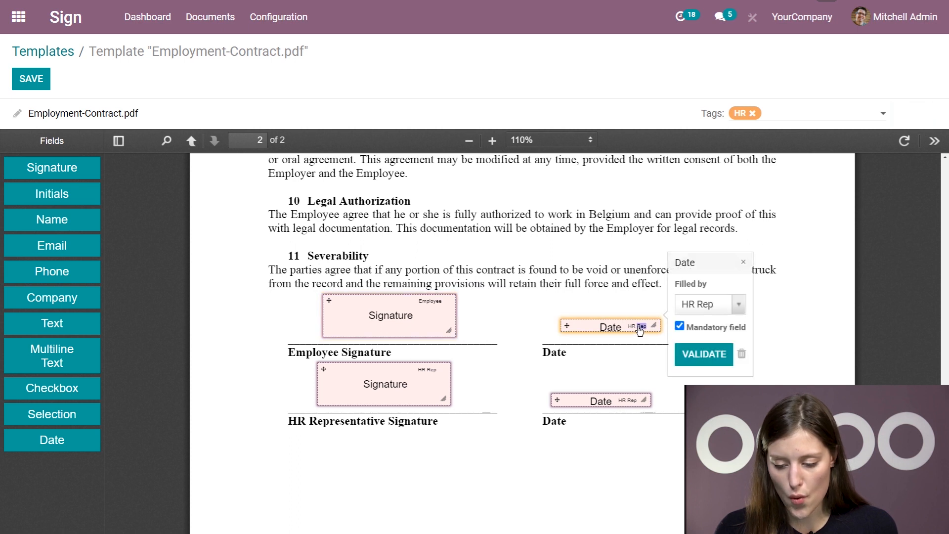
left_click(704, 304)
left_click(704, 390)
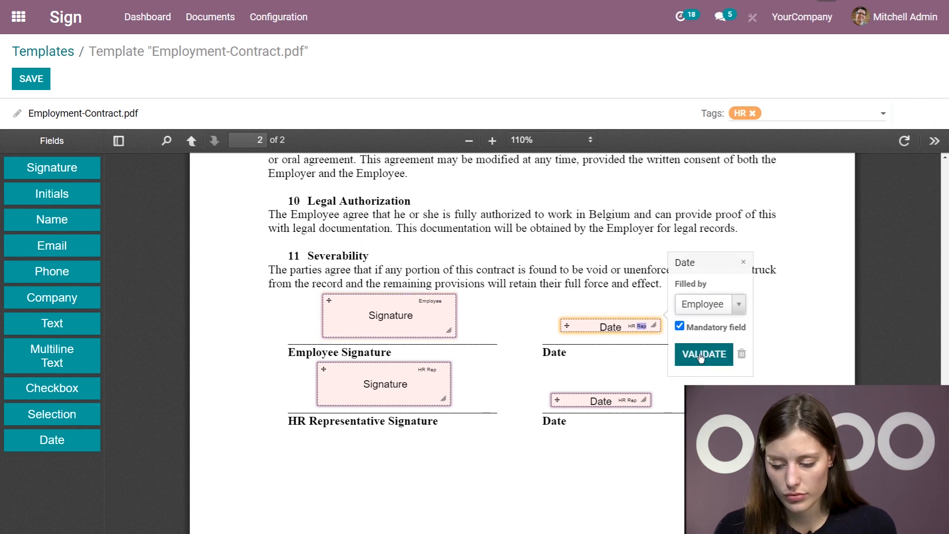
left_click(693, 352)
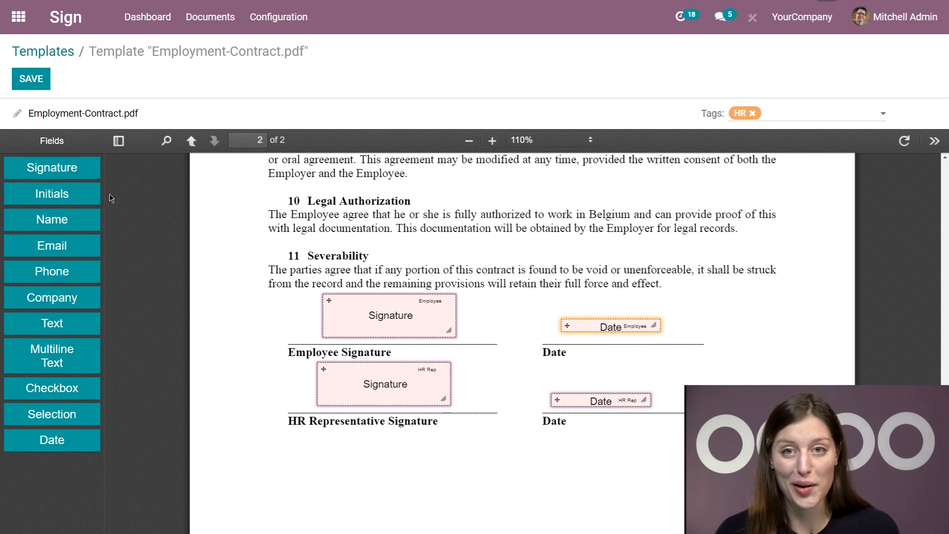
Save the template and start a signature request for Employment-Contract.pdf, choosing the employee signer
left_click(22, 78)
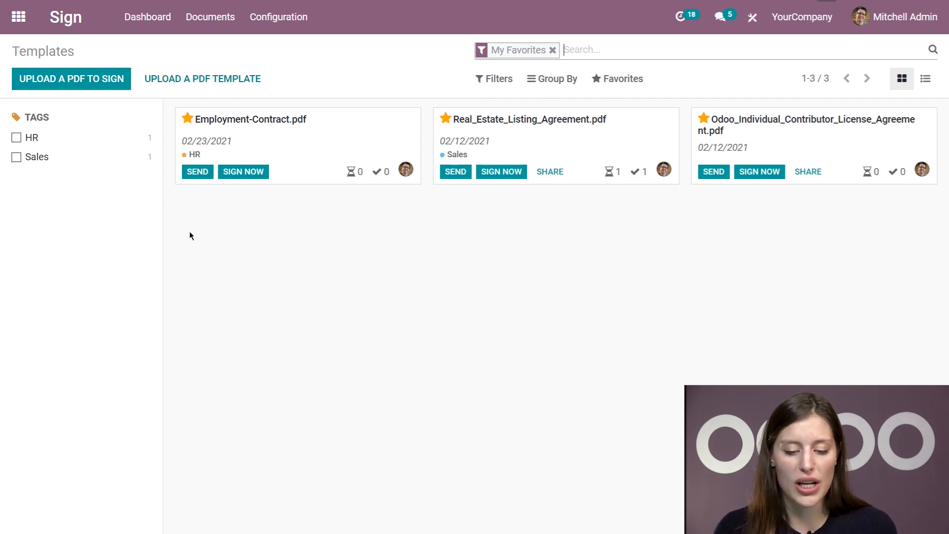
left_click(197, 172)
left_click(301, 90)
left_click(299, 103)
Pick the HR Rep's e-mail contact and send the signature request
left_click(273, 116)
type("thejoh")
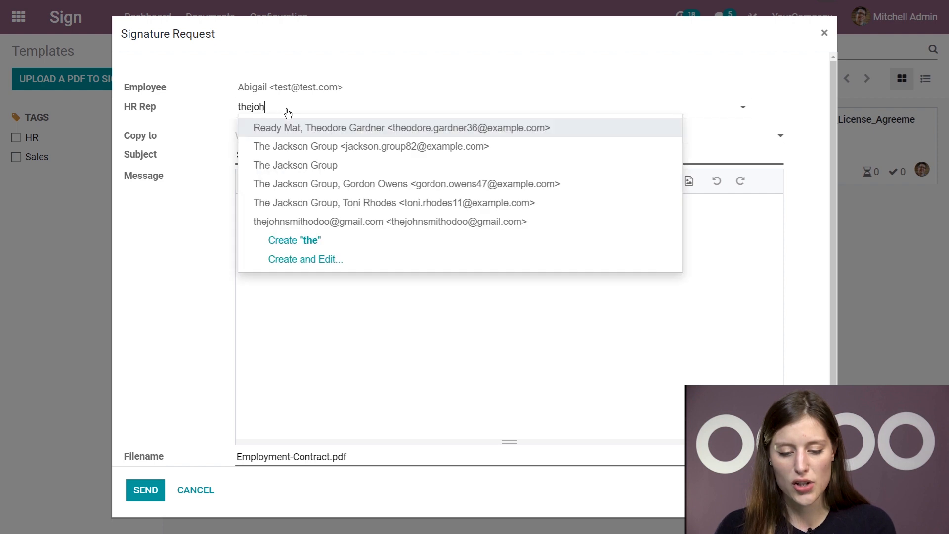
left_click(316, 128)
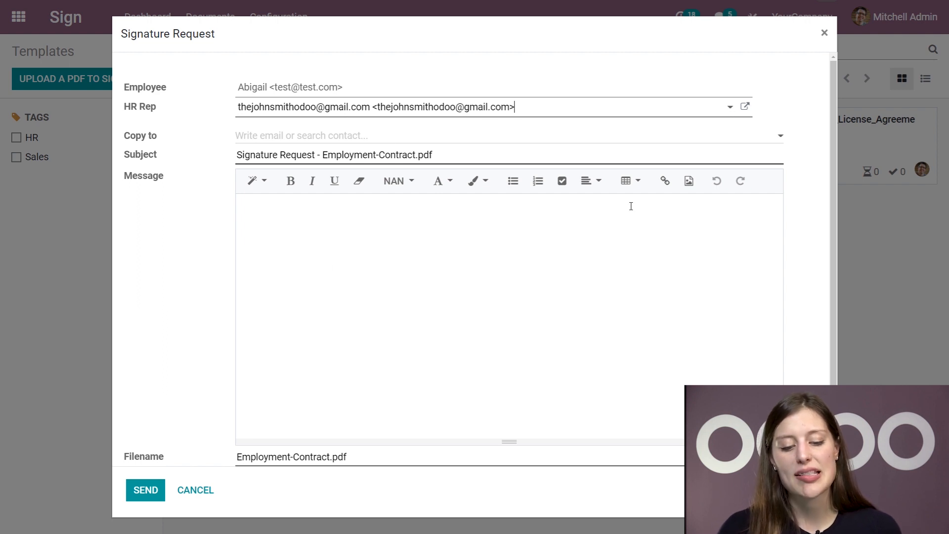
scroll(287, 270, "down", 1)
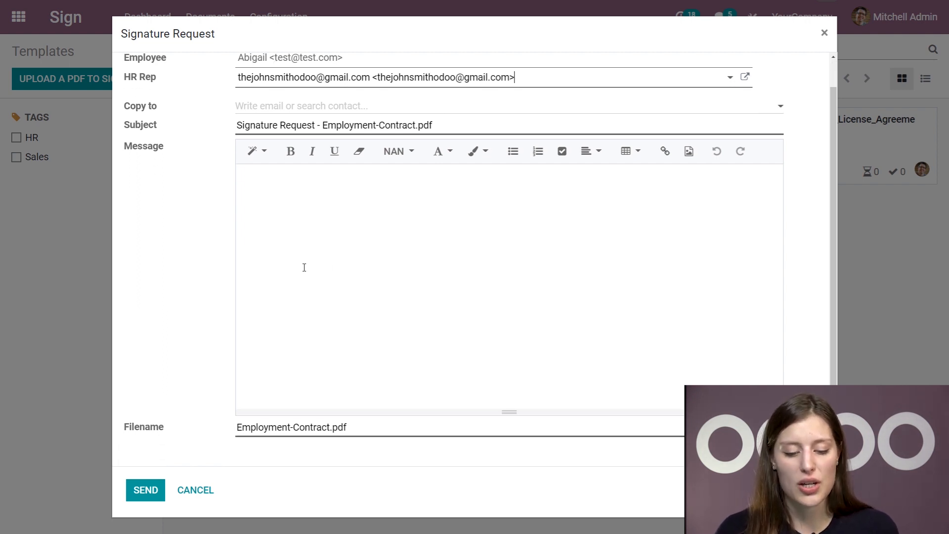
left_click(442, 128)
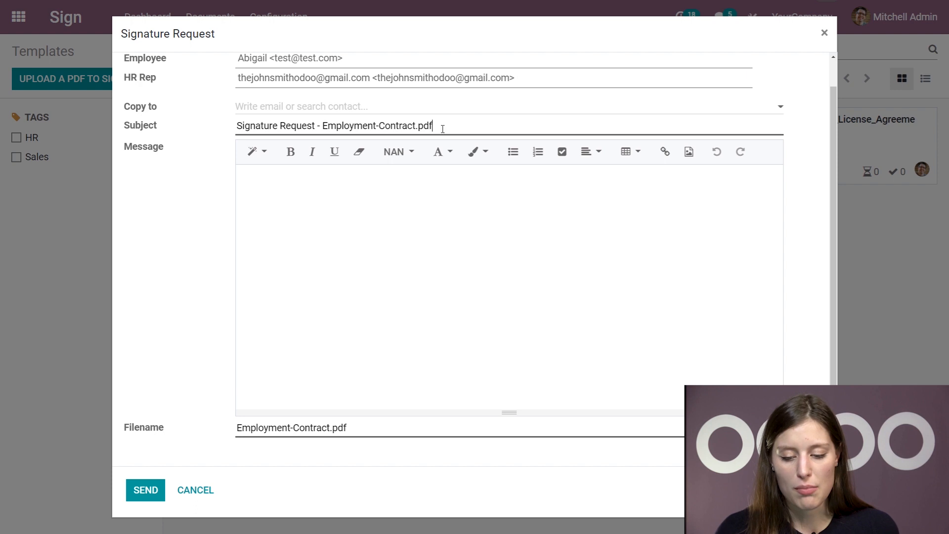
left_click(391, 260)
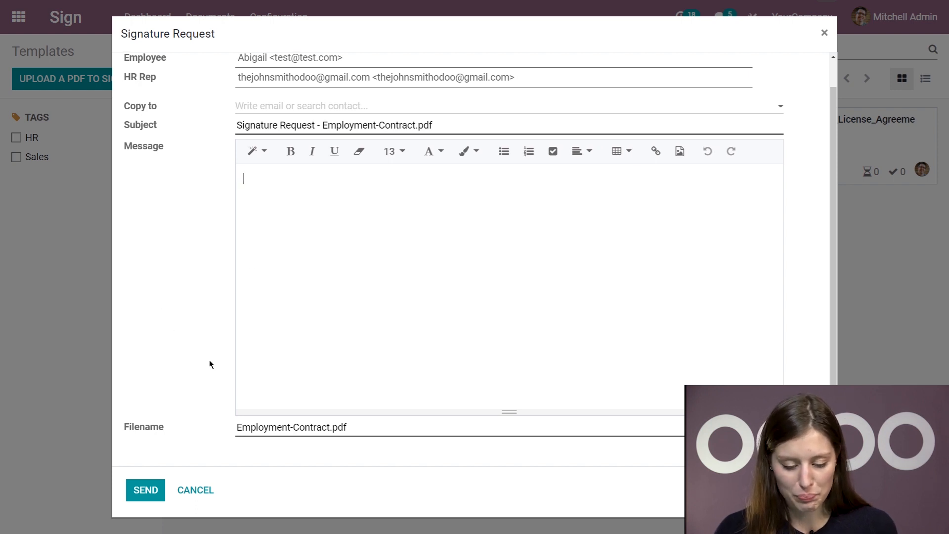
left_click(141, 485)
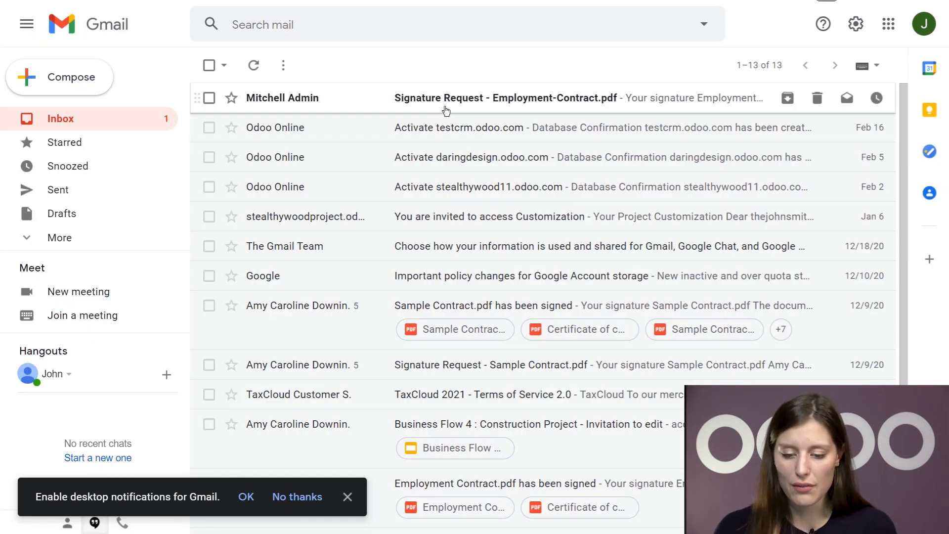
Open the 'Signature Request - Employment-Contract.pdf' email and follow its Sign document link
left_click(446, 110)
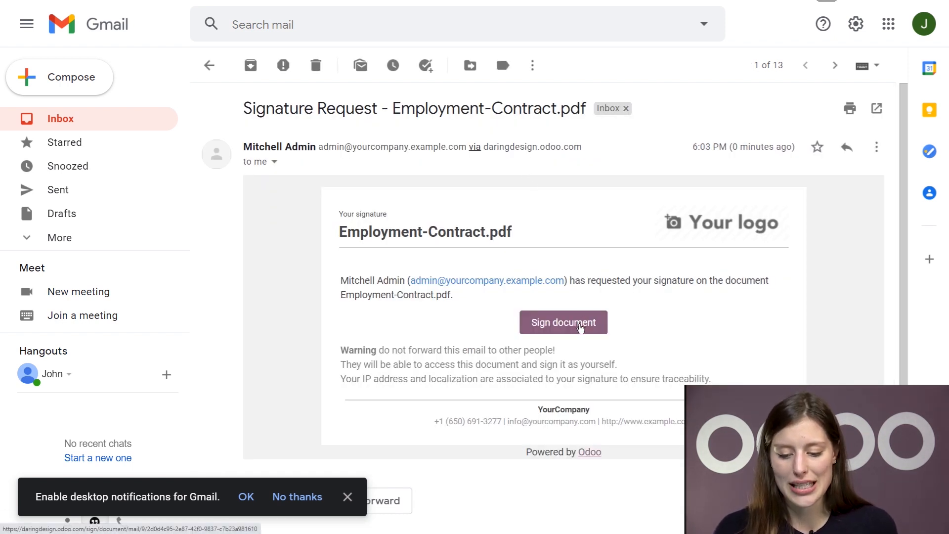
left_click(548, 326)
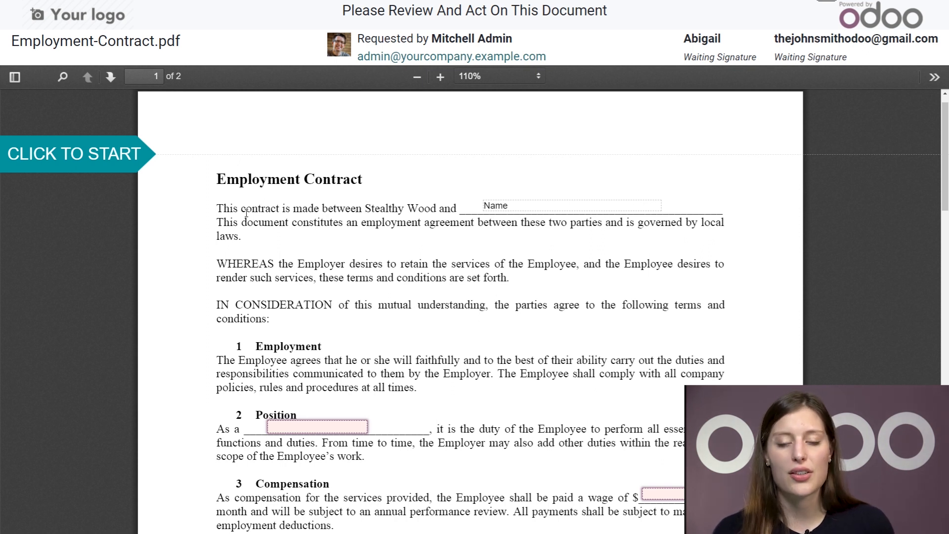
left_click(94, 154)
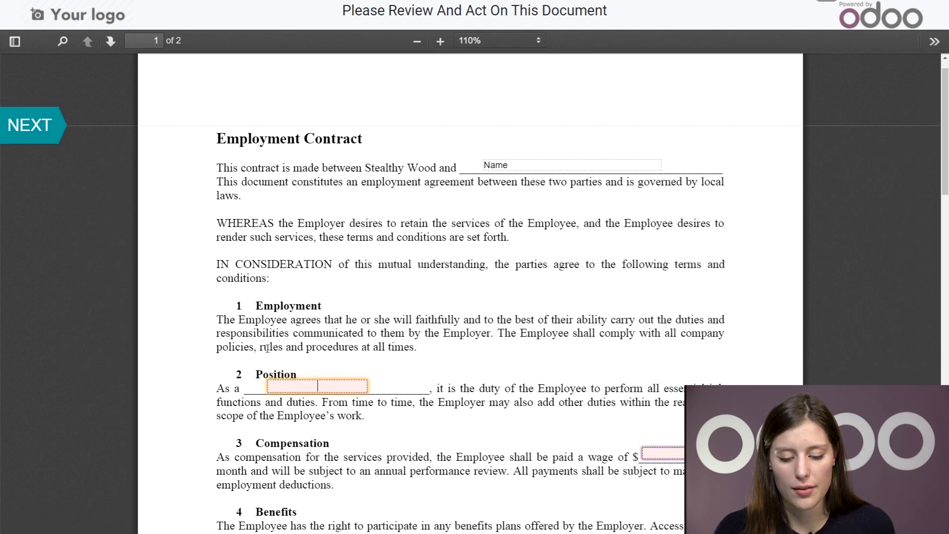
type("CEO")
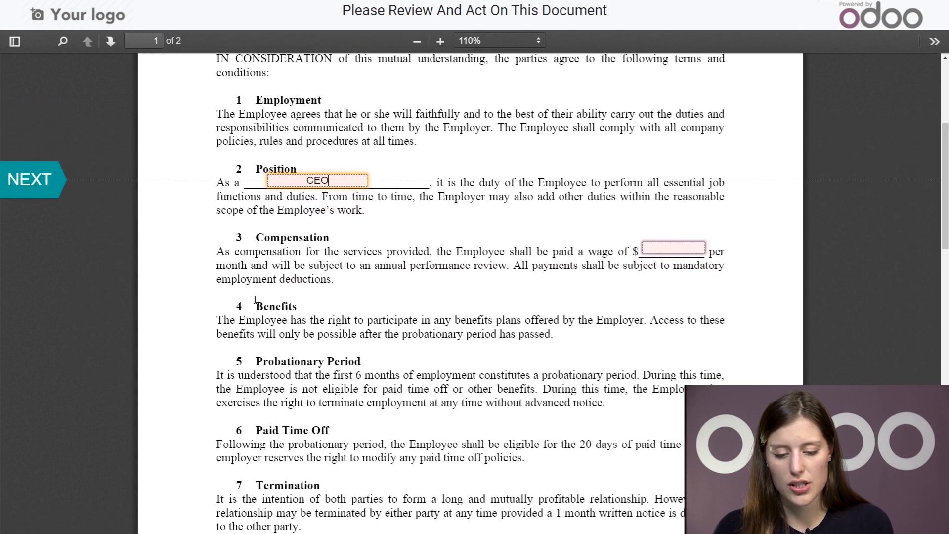
left_click(27, 177)
type("1000000000")
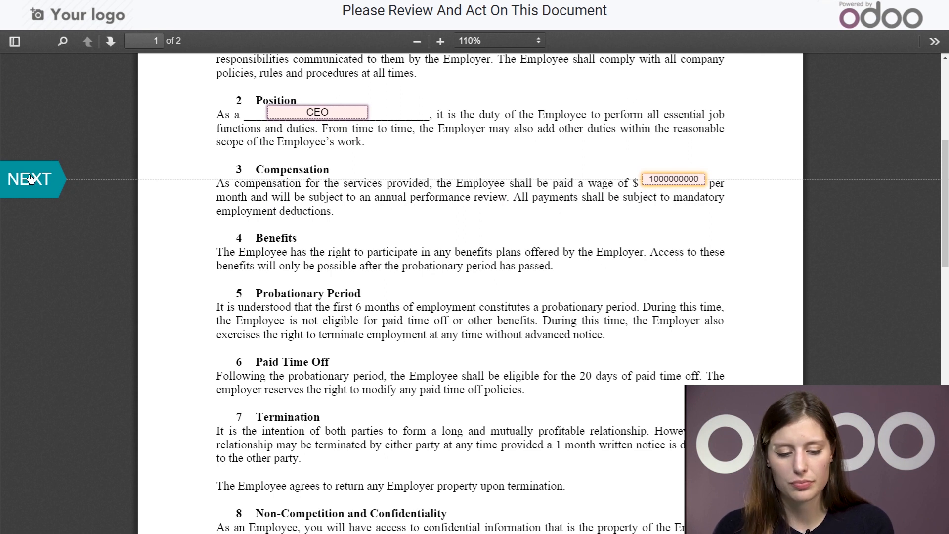
Adopt an auto-generated signature in a different handwriting style for the HR Representative field
left_click(30, 178)
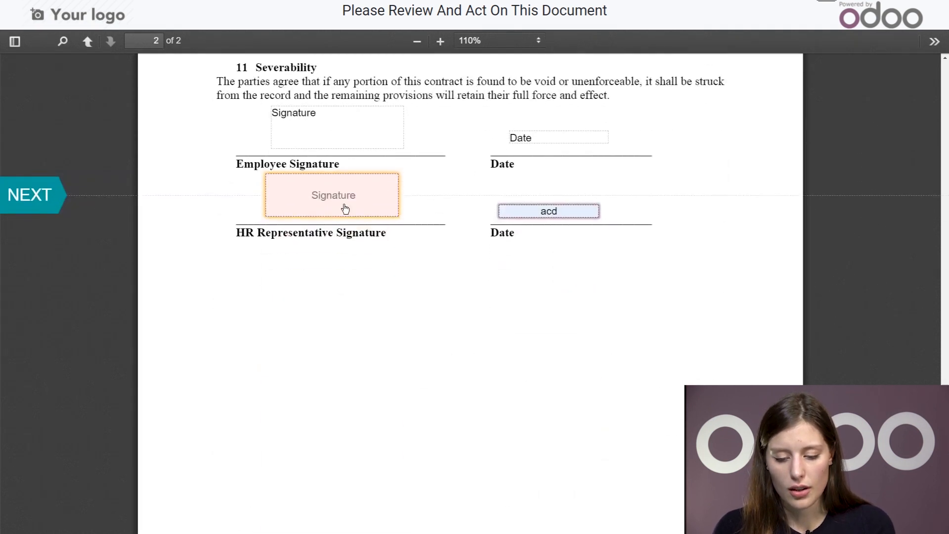
left_click(345, 208)
left_click_drag(301, 272, 384, 284)
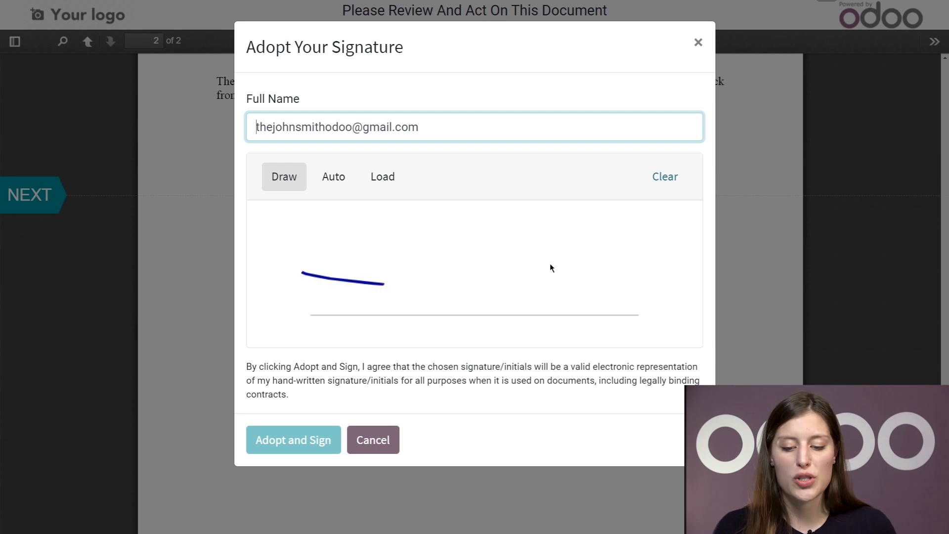
left_click_drag(550, 263, 414, 233)
left_click(333, 177)
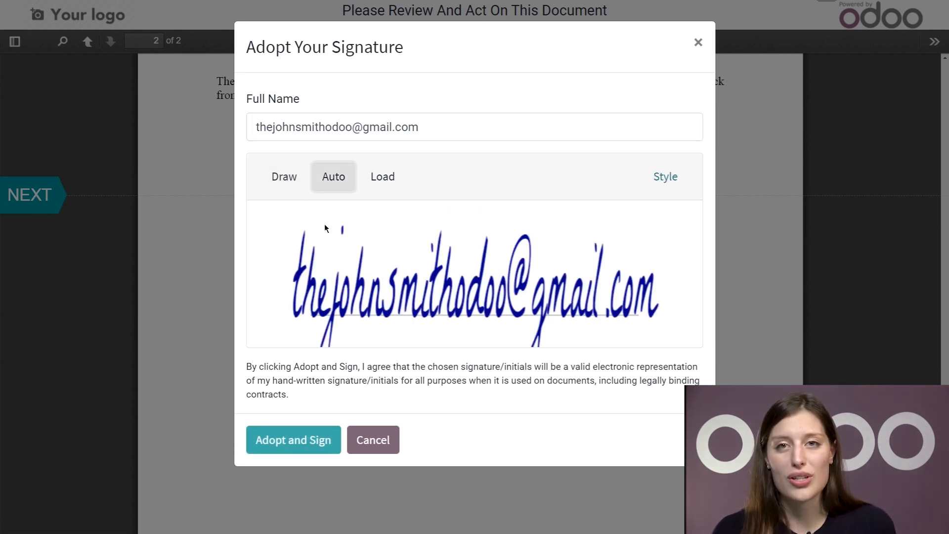
left_click(662, 178)
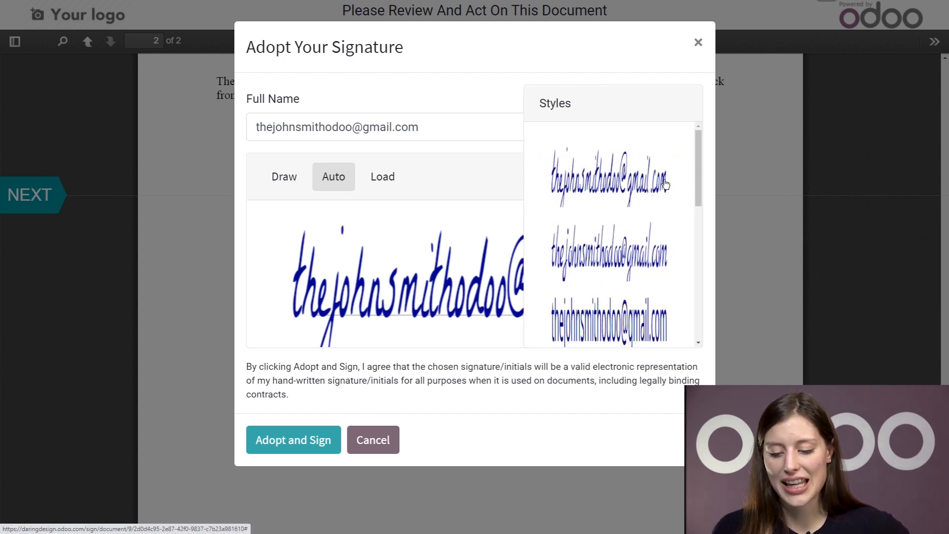
scroll(597, 292, "down", 2)
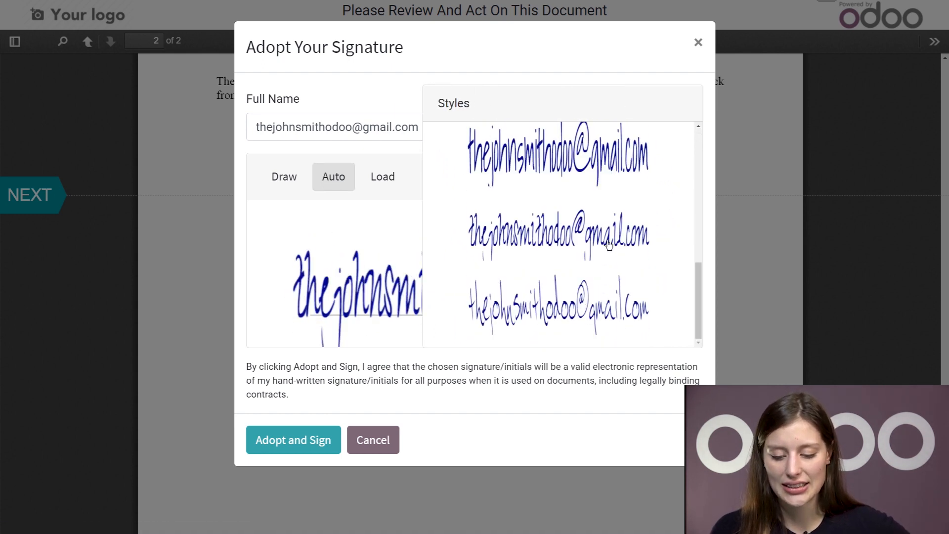
left_click(573, 314)
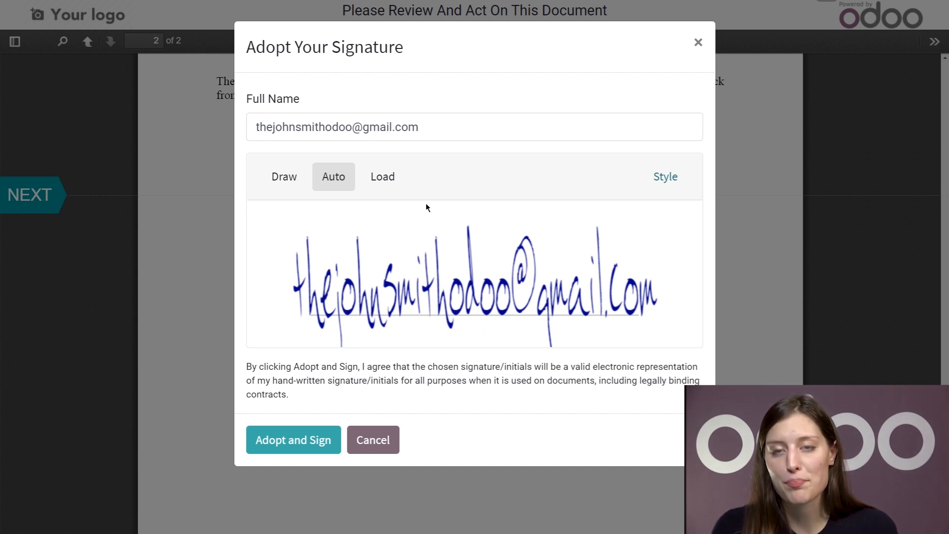
left_click(315, 447)
left_click(516, 216)
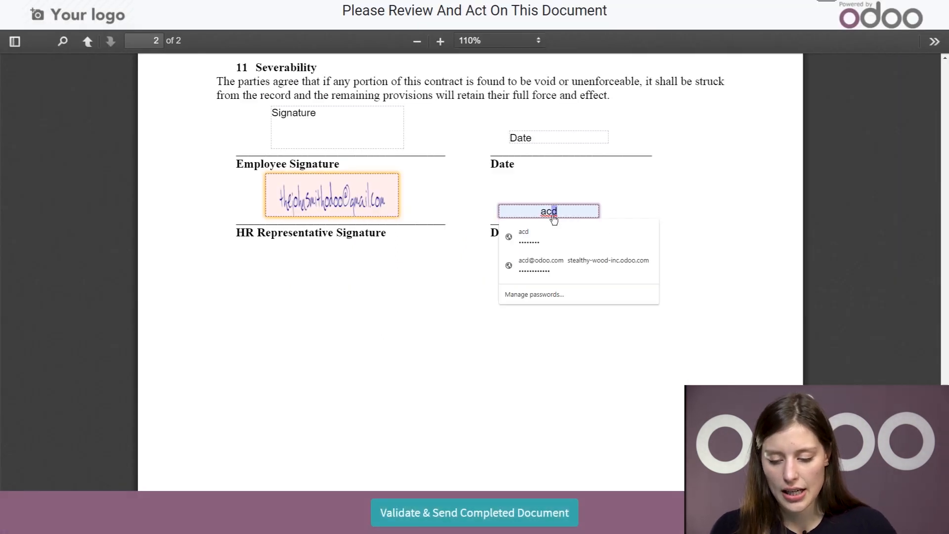
Date the HR Representative signature 02/23/2021 and validate and send the completed document
key("BackSpace")
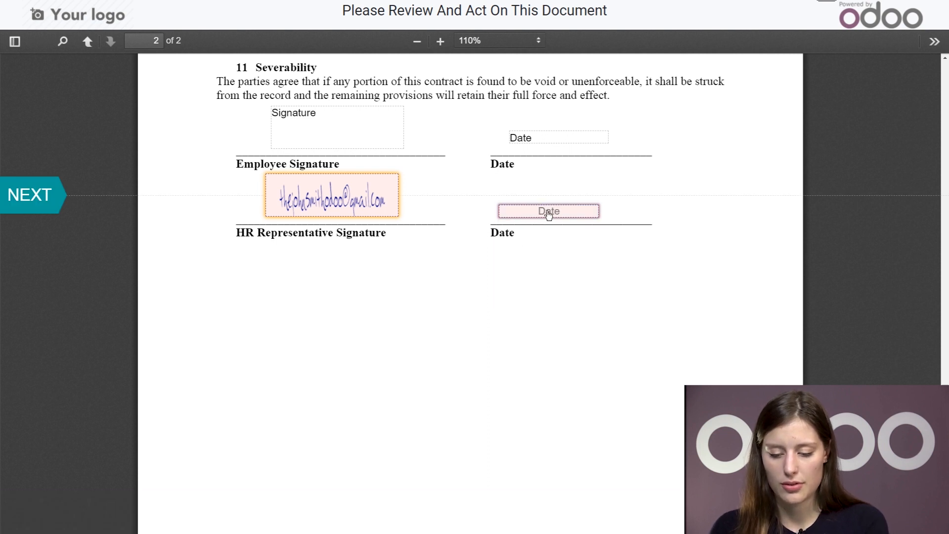
left_click(542, 216)
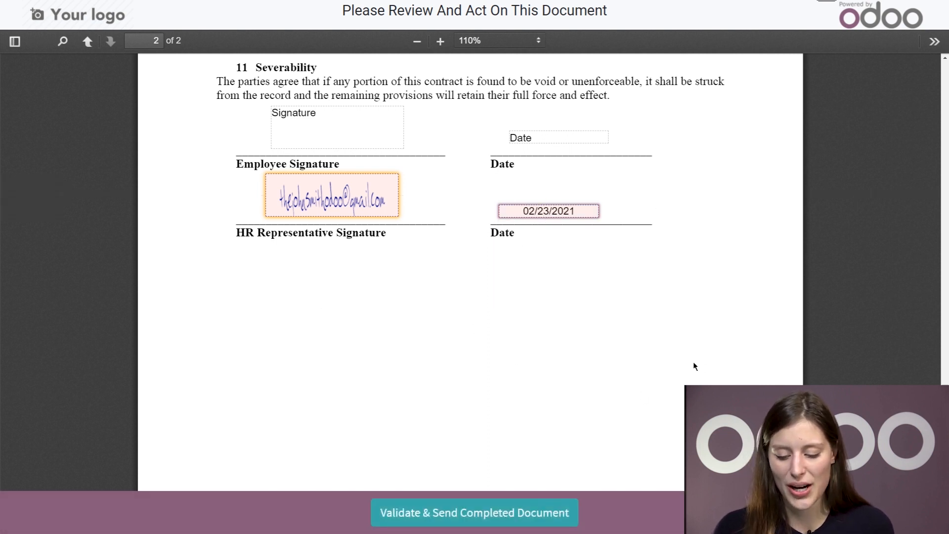
left_click(483, 515)
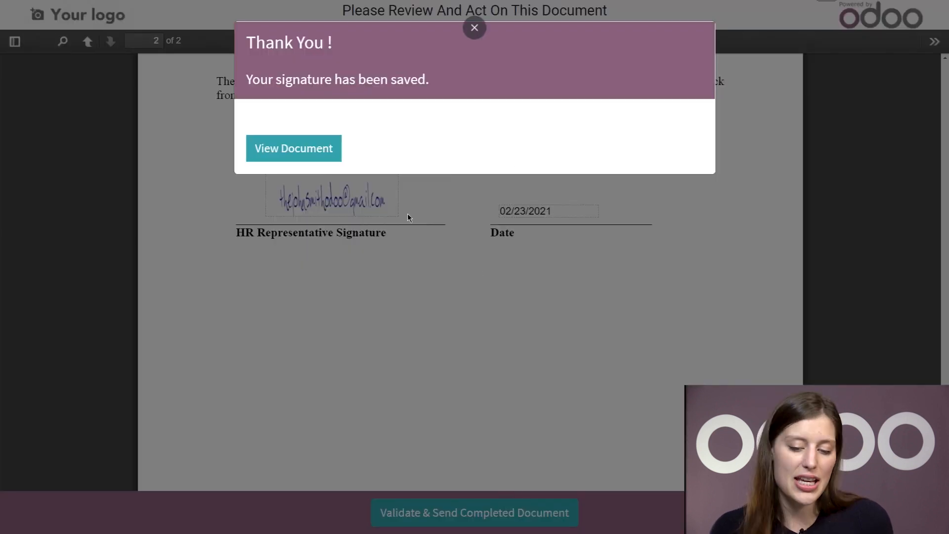
View the completed Employment-Contract.pdf request and scroll through it
left_click(323, 151)
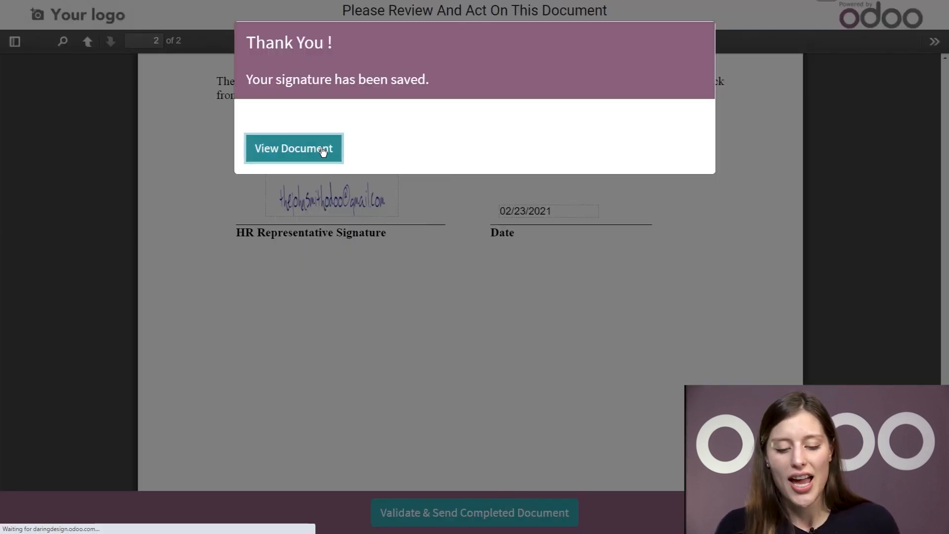
scroll(403, 317, "down", 20)
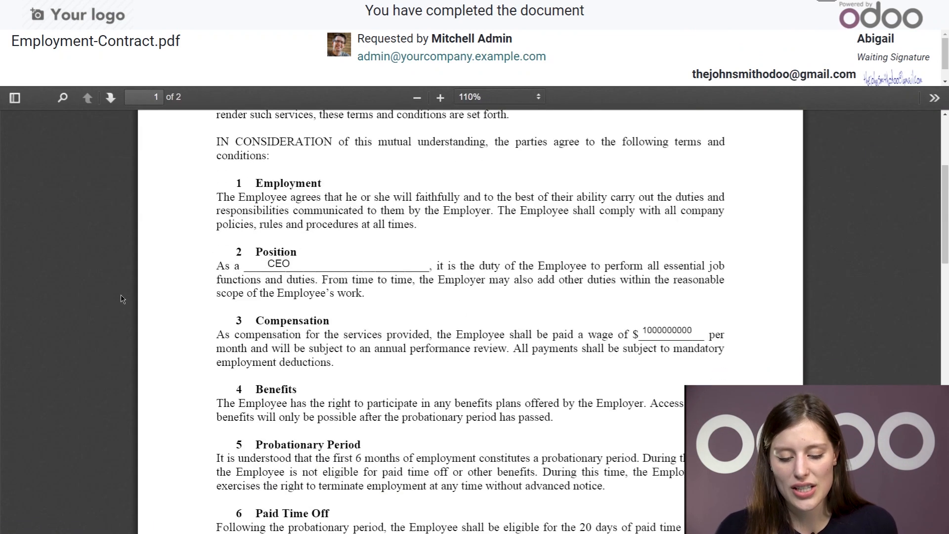
scroll(403, 314, "down", 2)
scroll(404, 313, "up", 12)
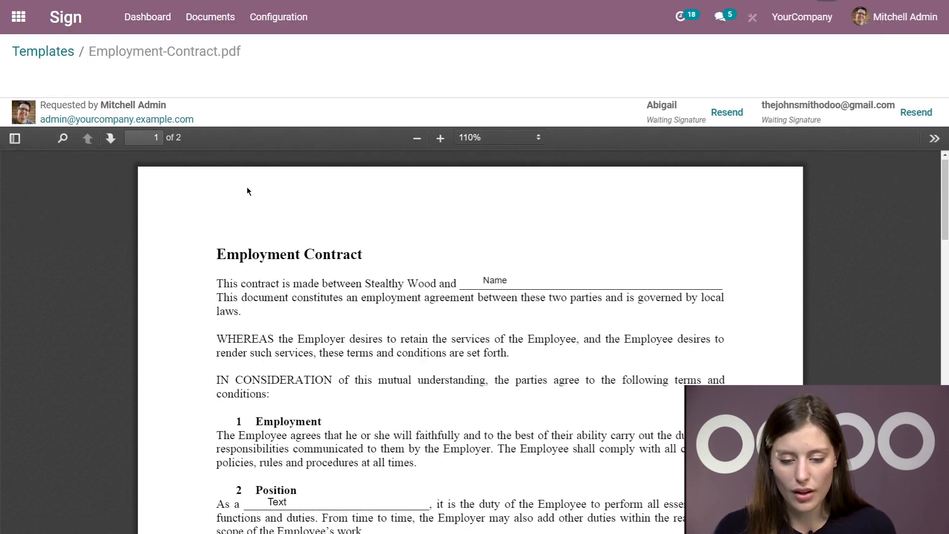
From the Documents list, open the Employment-Contract.pdf record and its 1/2 Signed View
left_click(210, 23)
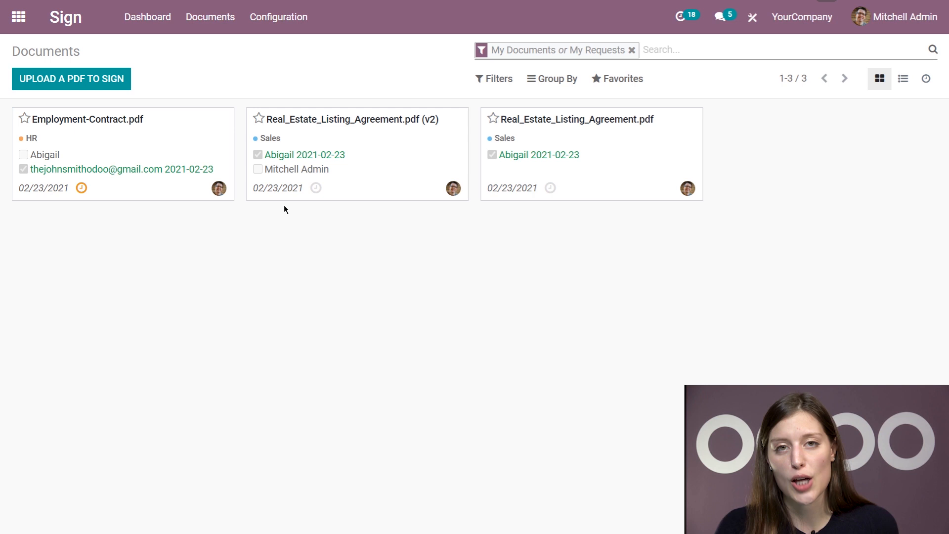
mouse_move(213, 156)
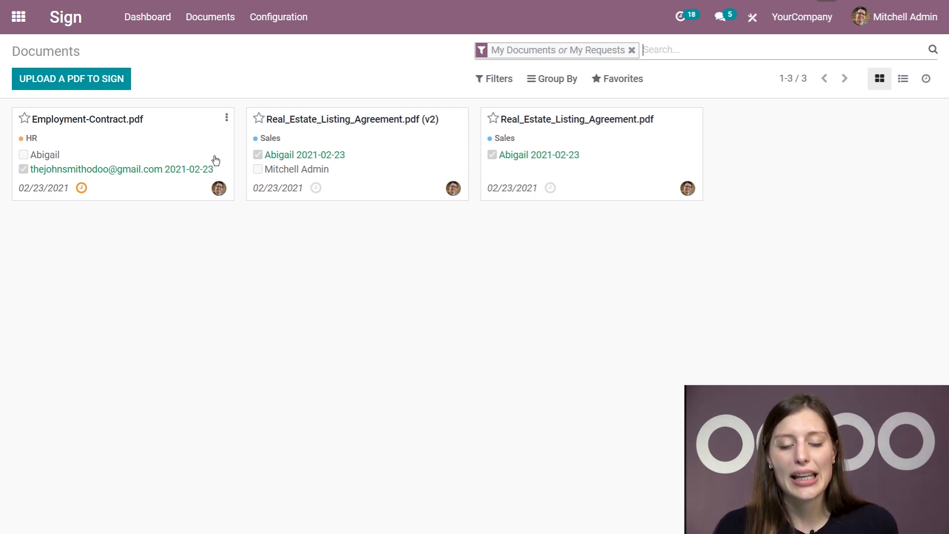
left_click(227, 119)
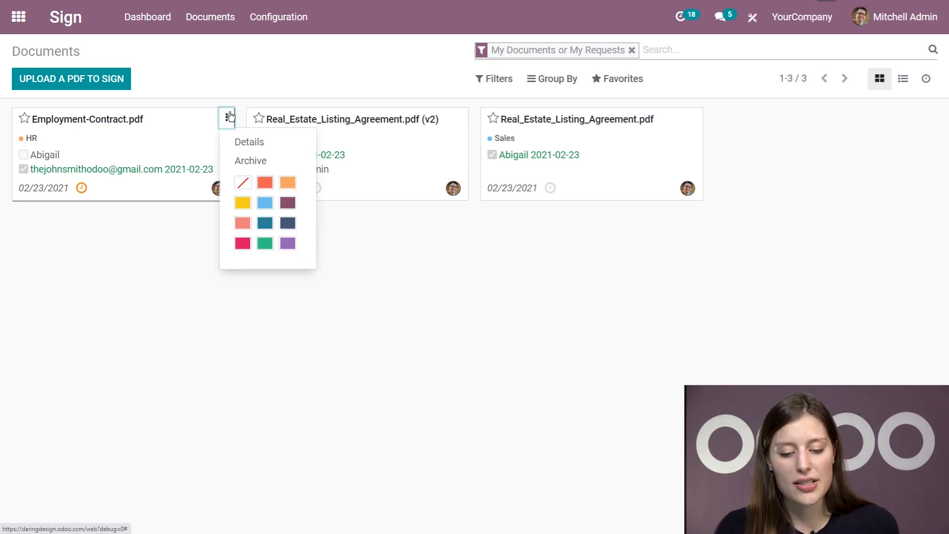
left_click(248, 144)
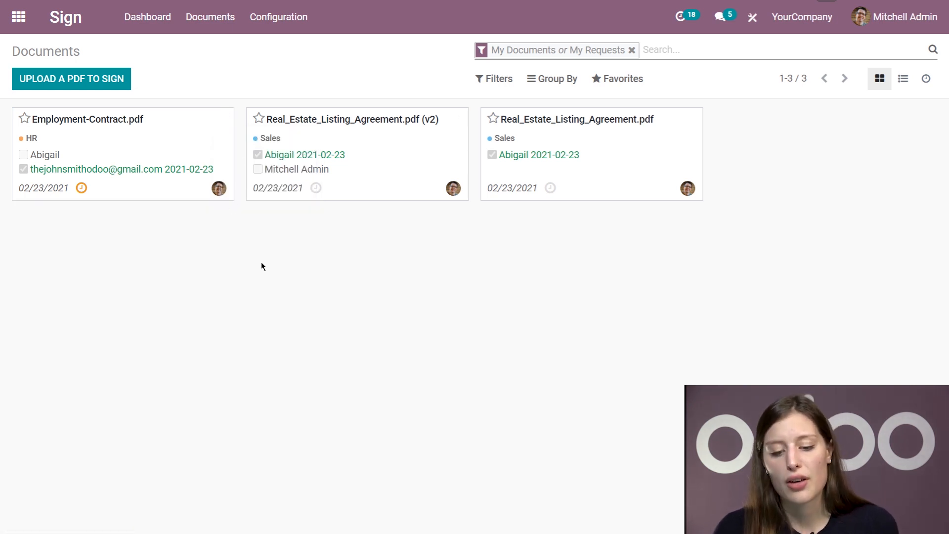
left_click(218, 193)
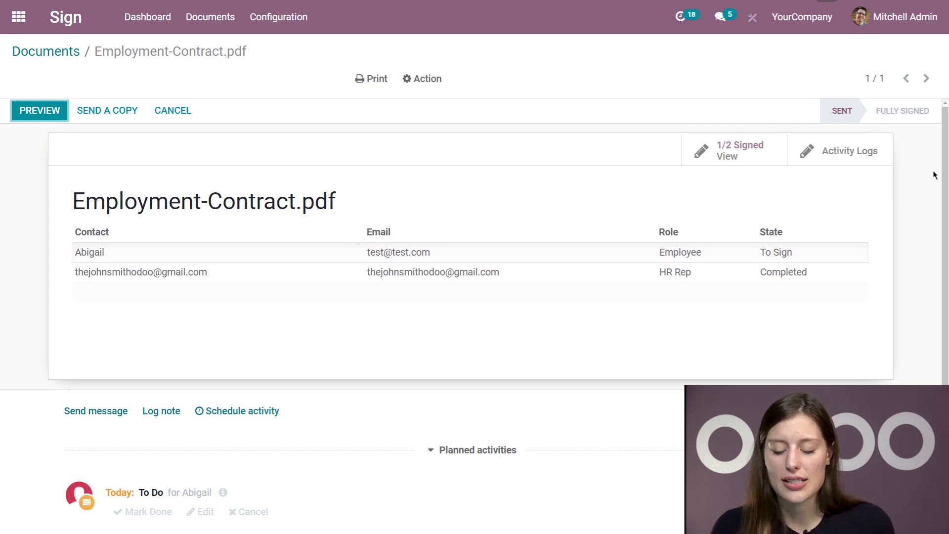
left_click(758, 151)
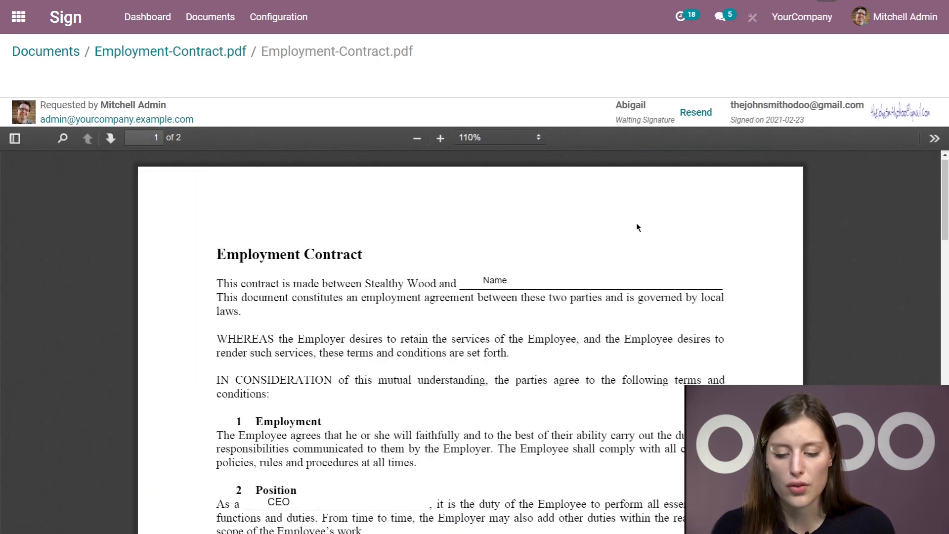